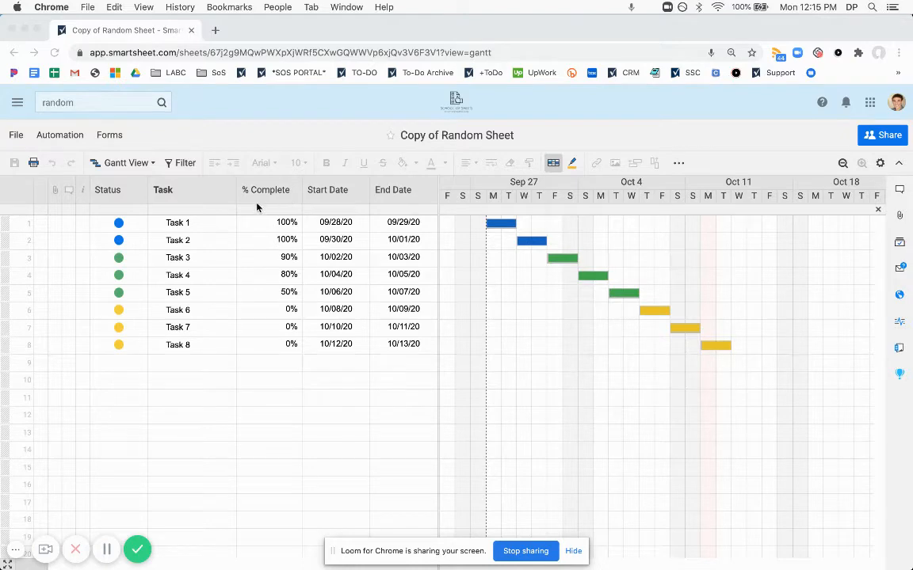
- Set the % Complete value of Task 3 to 100%
{"action": "left_click", "coordinate": [285, 245]}
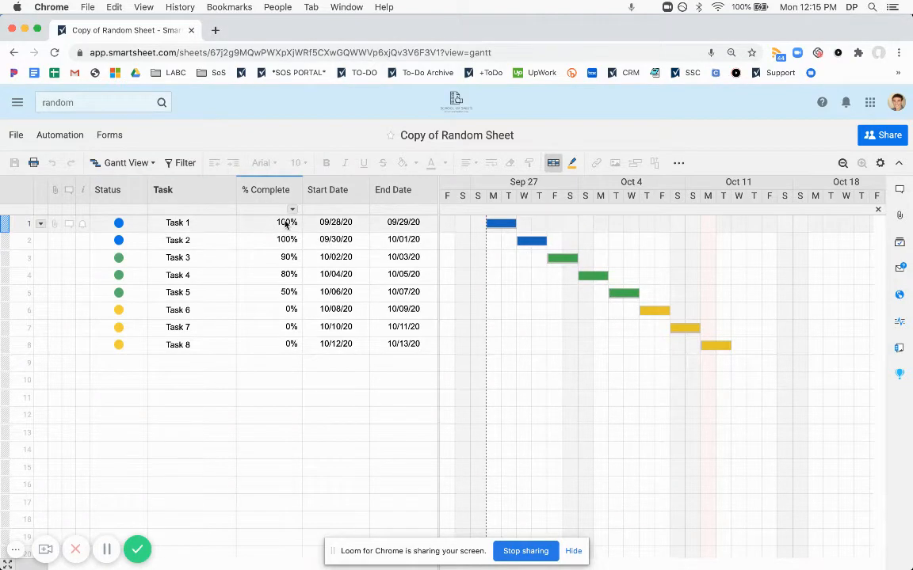
{"action": "left_click", "coordinate": [282, 259]}
{"action": "type", "text": "100"}
{"action": "key", "text": "Return"}
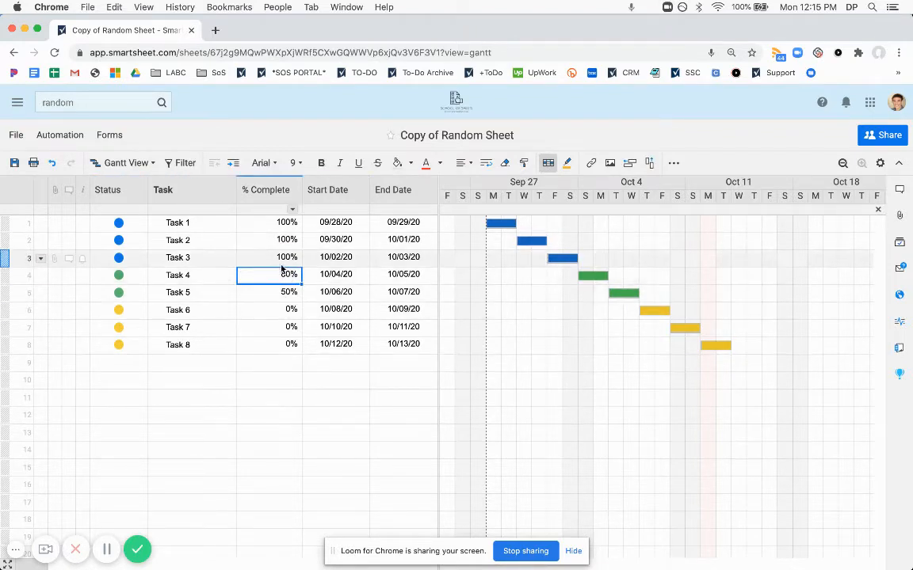
- Set the % Complete value of Task 6 to 10%, and restore it to 0%
{"action": "left_click", "coordinate": [290, 310]}
{"action": "type", "text": "10%"}
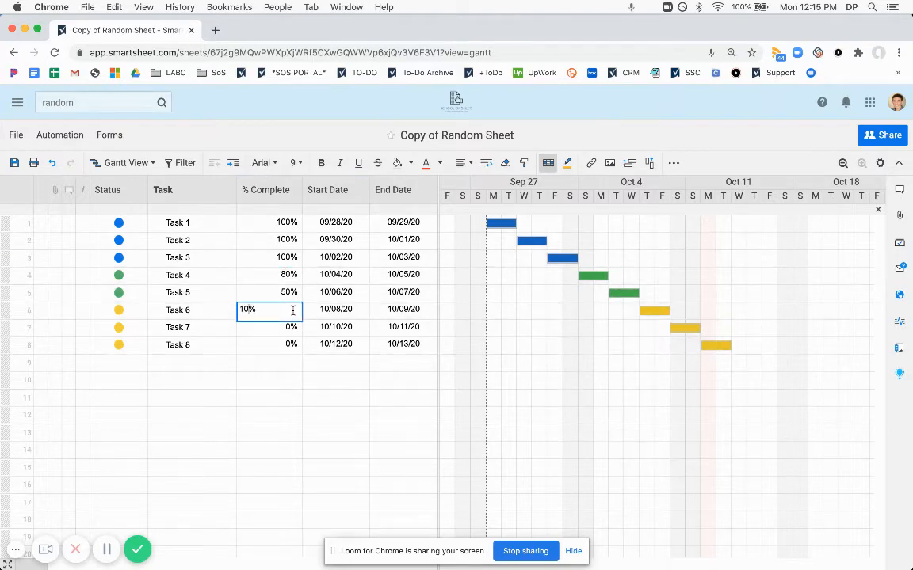
{"action": "key", "text": "Return"}
{"action": "left_click", "coordinate": [289, 311]}
{"action": "type", "text": "0"}
{"action": "key", "text": "Return"}
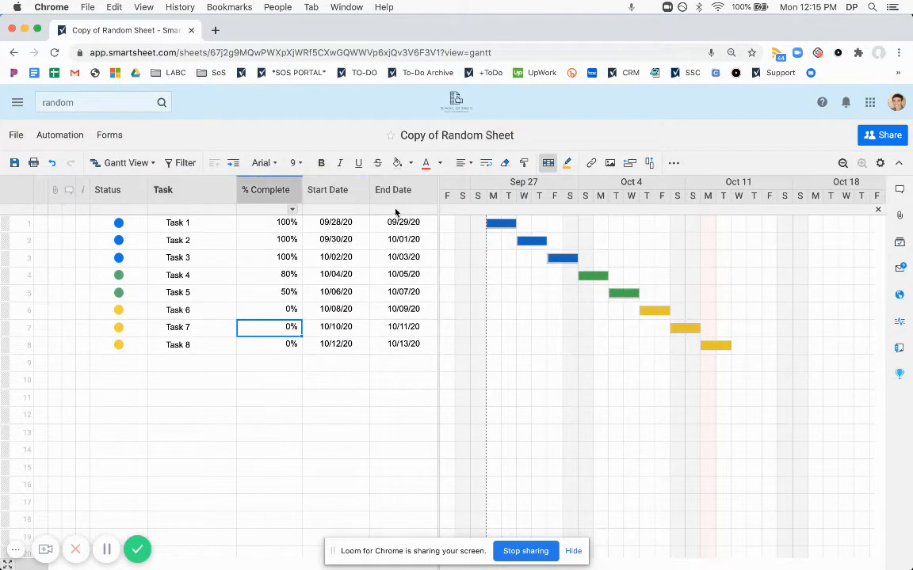
{"action": "left_click", "coordinate": [349, 411]}
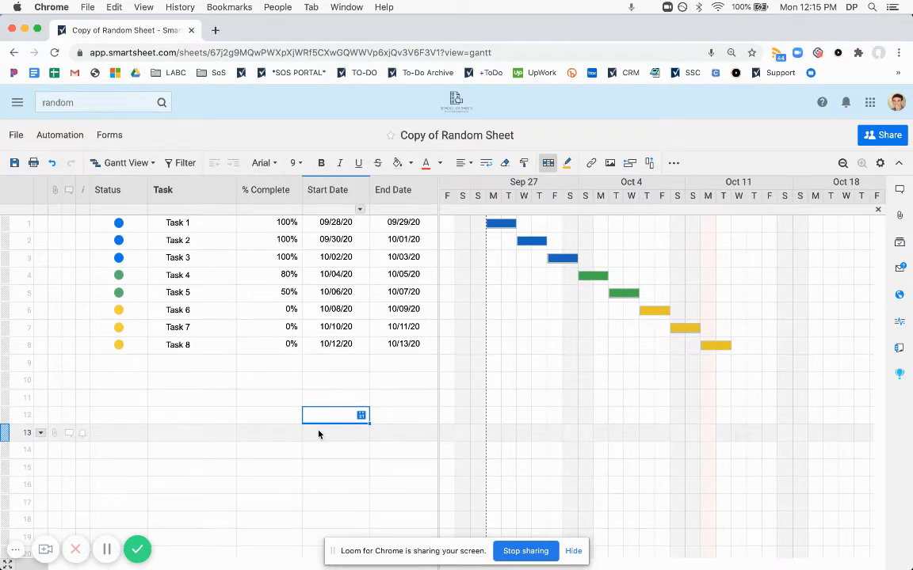
{"action": "left_click", "coordinate": [104, 551]}
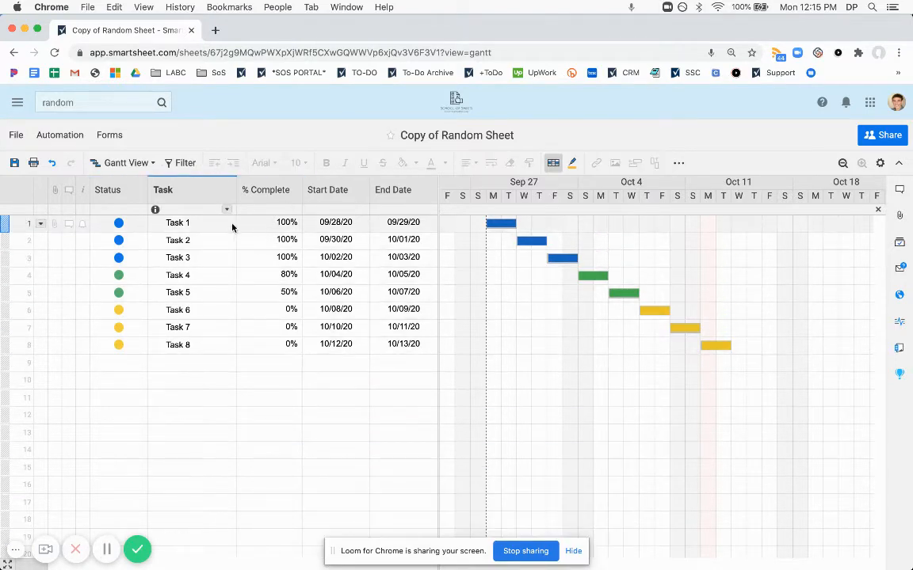
- Insert a row above Task 1 with the task name PROJECT and make the row bold
{"action": "right_click", "coordinate": [16, 224]}
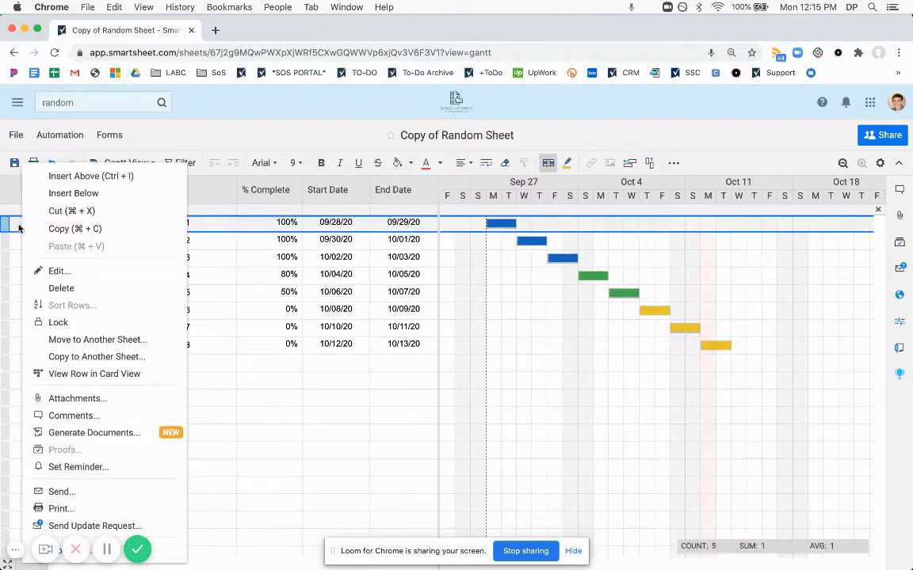
{"action": "left_click", "coordinate": [130, 178]}
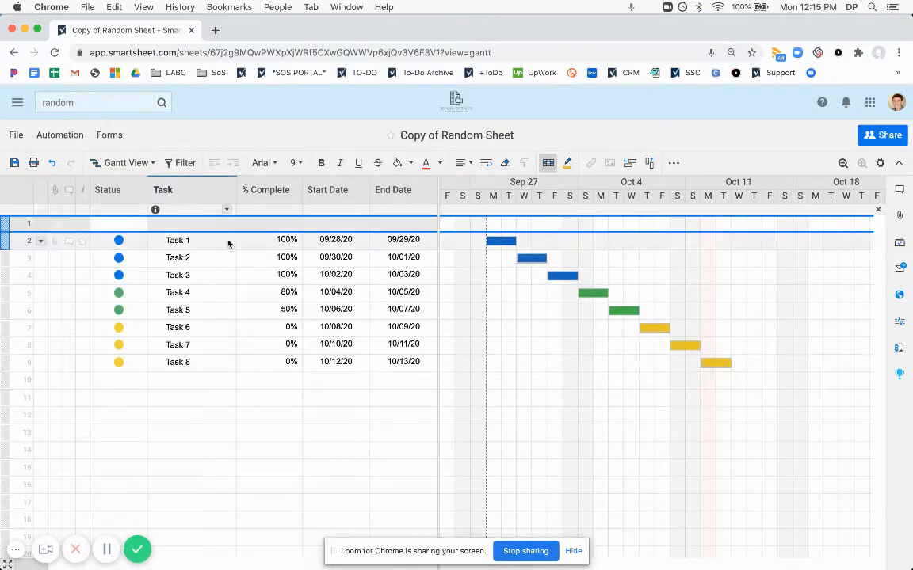
{"action": "left_click", "coordinate": [198, 225]}
{"action": "type", "text": "PROJEC"}
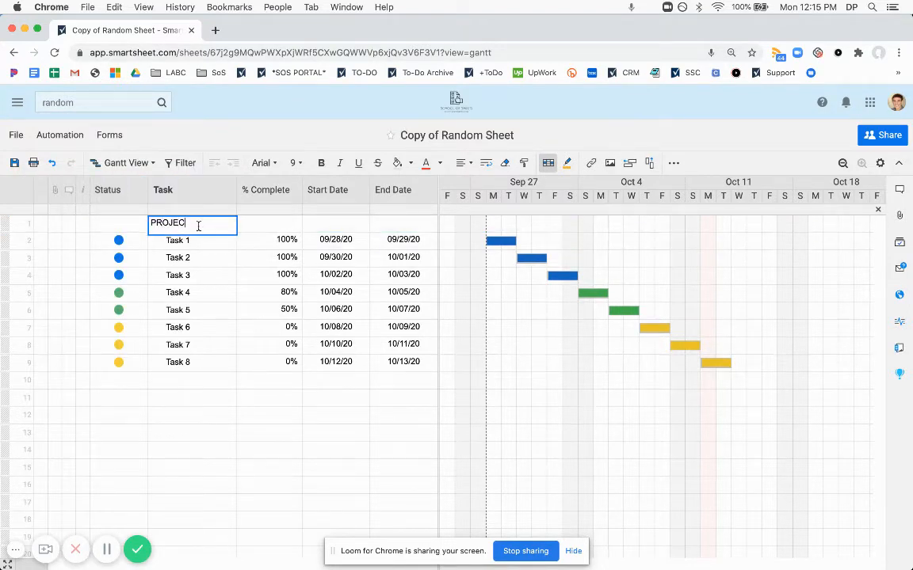
{"action": "type", "text": "T"}
{"action": "key", "text": "Return"}
{"action": "left_click", "coordinate": [28, 223]}
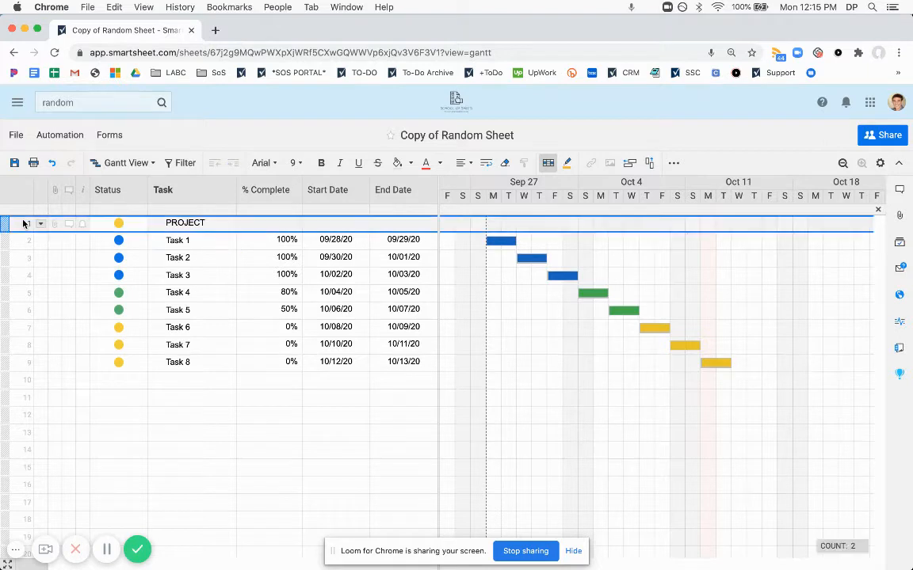
{"action": "key", "text": "ctrl+b"}
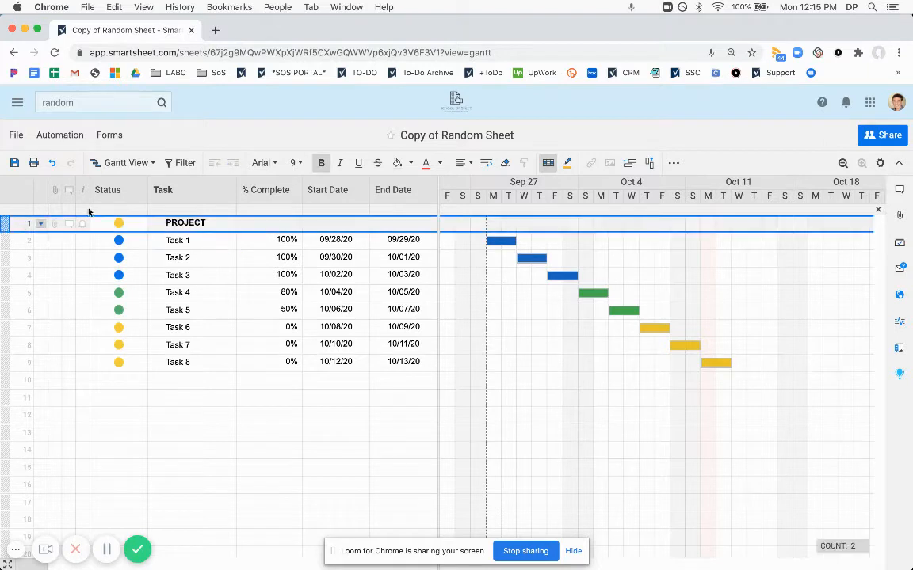
- Extend the new row's task name to PROJECT NAME and give the whole row a light grey background
{"action": "double_click", "coordinate": [215, 224]}
{"action": "type", "text": "NAME"}
{"action": "key", "text": "Return"}
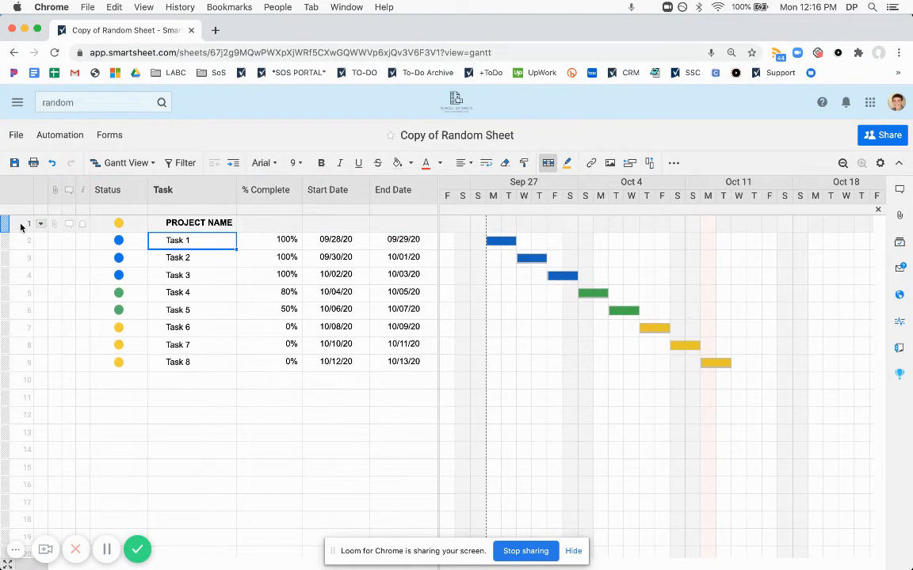
{"action": "left_click", "coordinate": [21, 226]}
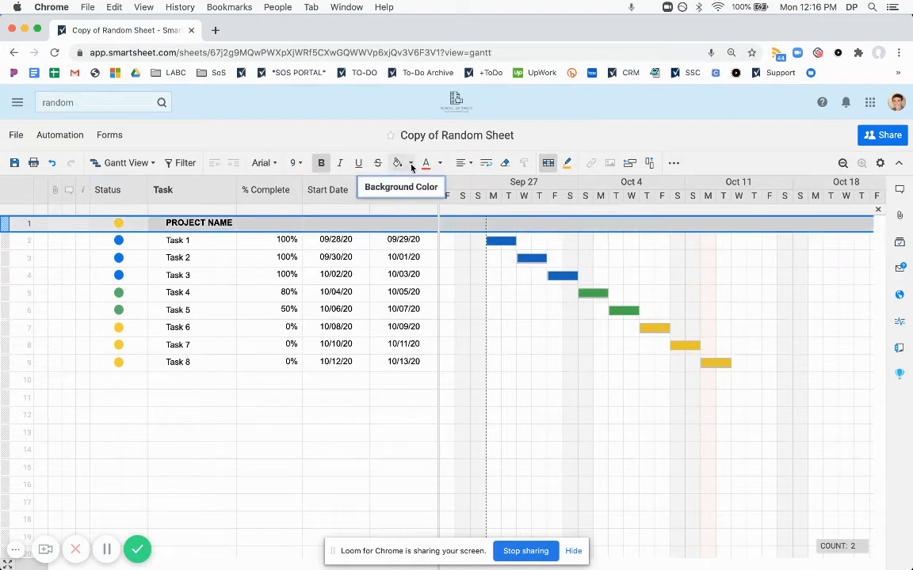
{"action": "left_click", "coordinate": [194, 398]}
- Try indenting the Task 1 to Task 8 rows beneath PROJECT NAME, and outdent them again
{"action": "left_click", "coordinate": [16, 362]}
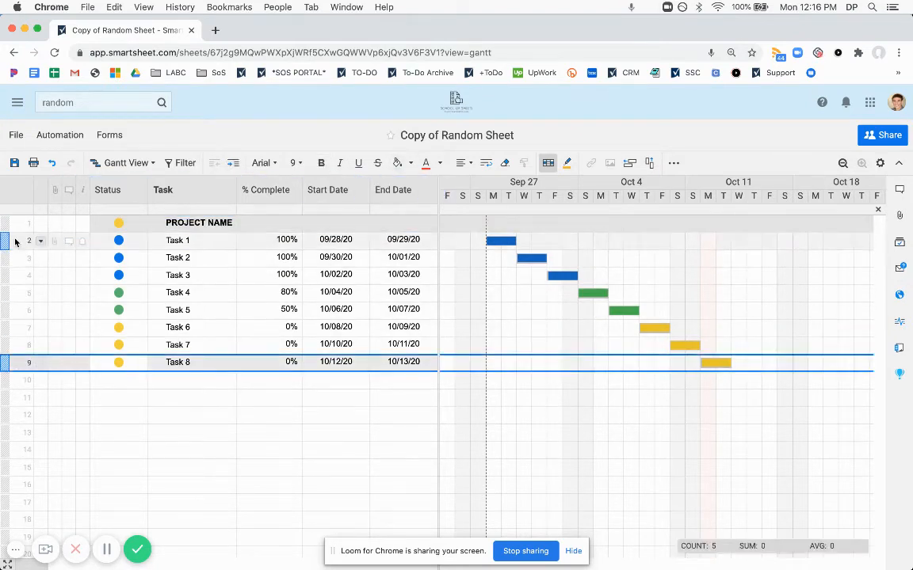
{"action": "left_click", "coordinate": [15, 242], "text": "shift"}
{"action": "left_click", "coordinate": [233, 163]}
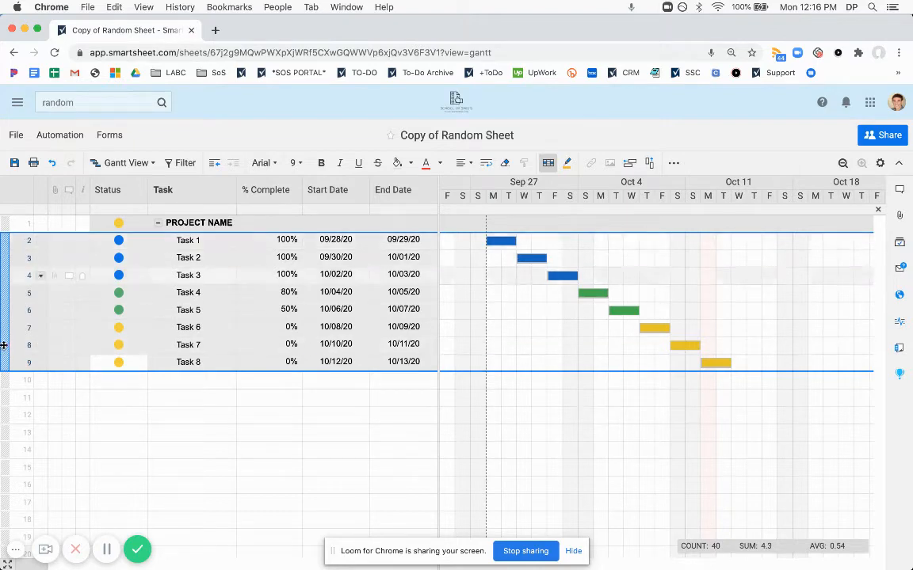
{"action": "left_click", "coordinate": [213, 164]}
{"action": "left_click", "coordinate": [197, 519]}
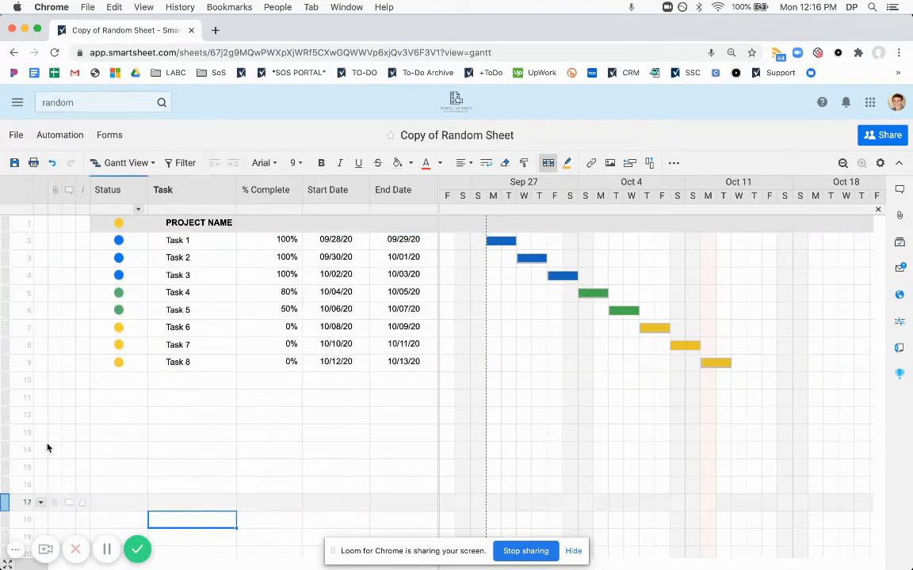
- Indent the rows from Task 1 to Task 8 as children of the PROJECT NAME row
{"action": "left_click", "coordinate": [14, 362]}
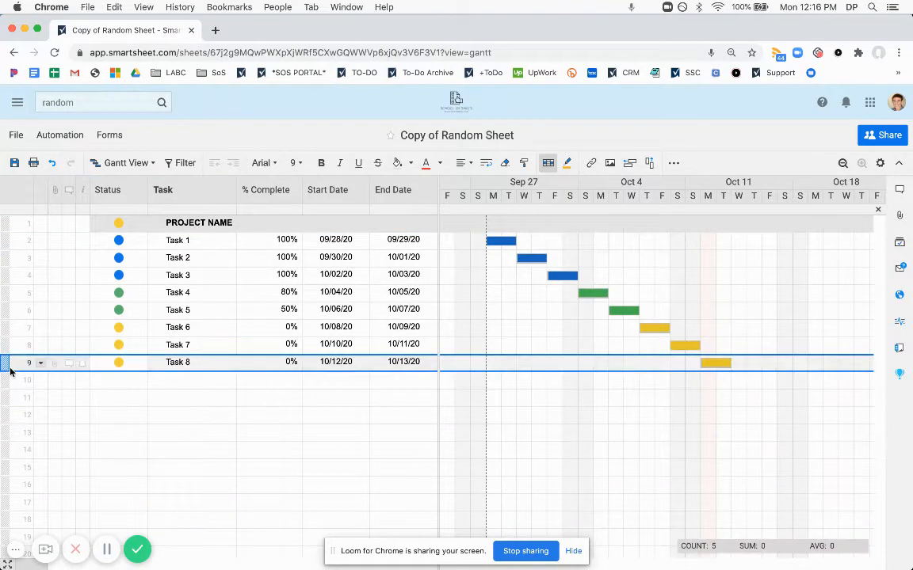
{"action": "left_click", "coordinate": [13, 242], "text": "shift"}
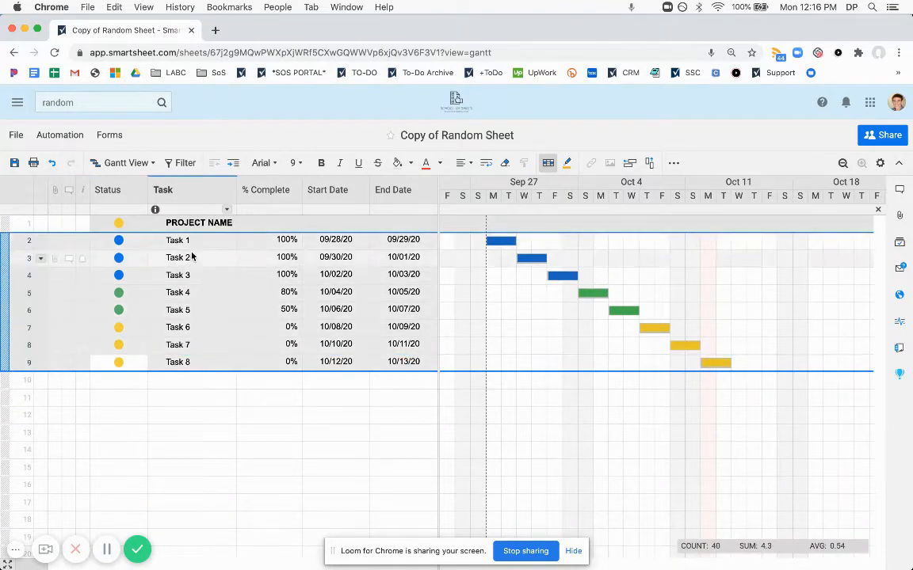
{"action": "left_click", "coordinate": [233, 163]}
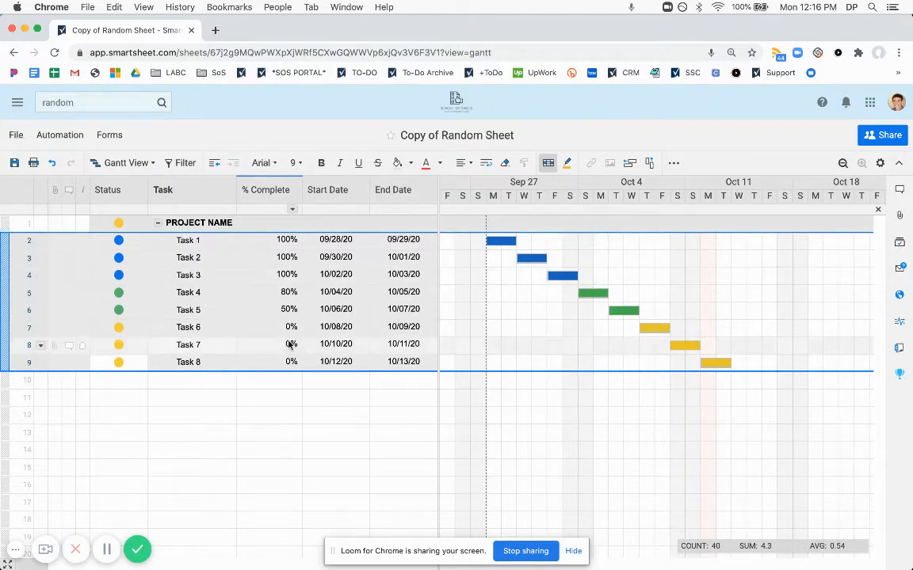
{"action": "left_click", "coordinate": [323, 398]}
- Enter an AVG formula over CHILDREN in the PROJECT NAME row's % Complete cell
{"action": "left_click", "coordinate": [270, 225]}
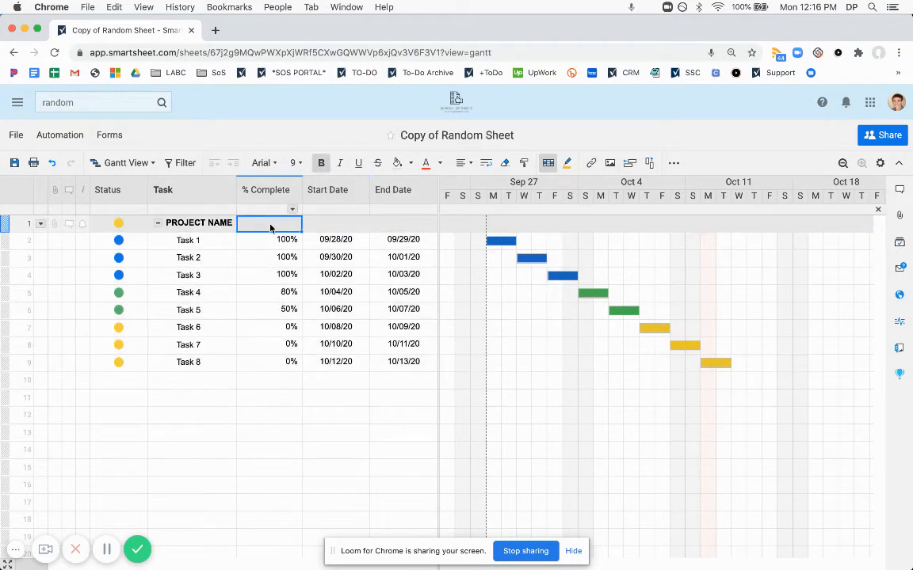
{"action": "type", "text": "=av"}
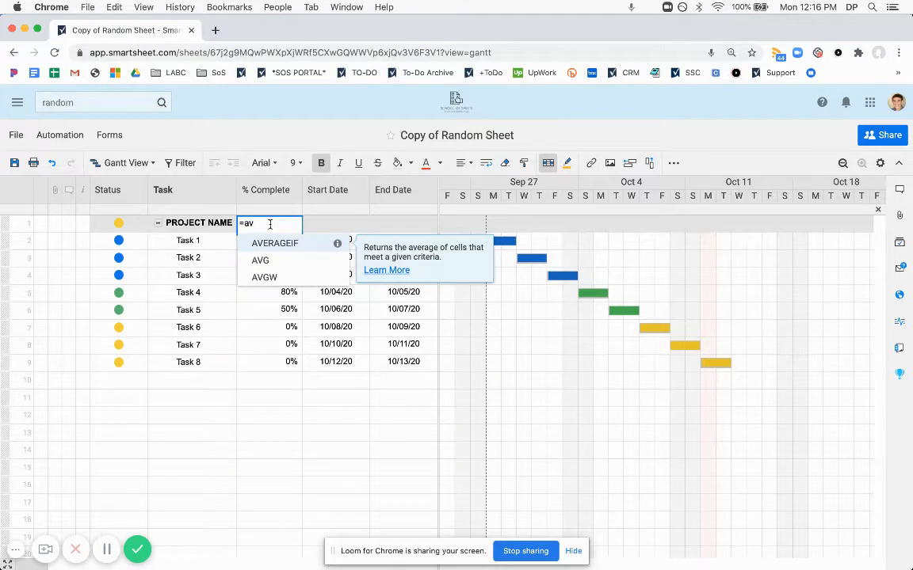
{"action": "type", "text": "g(ch"}
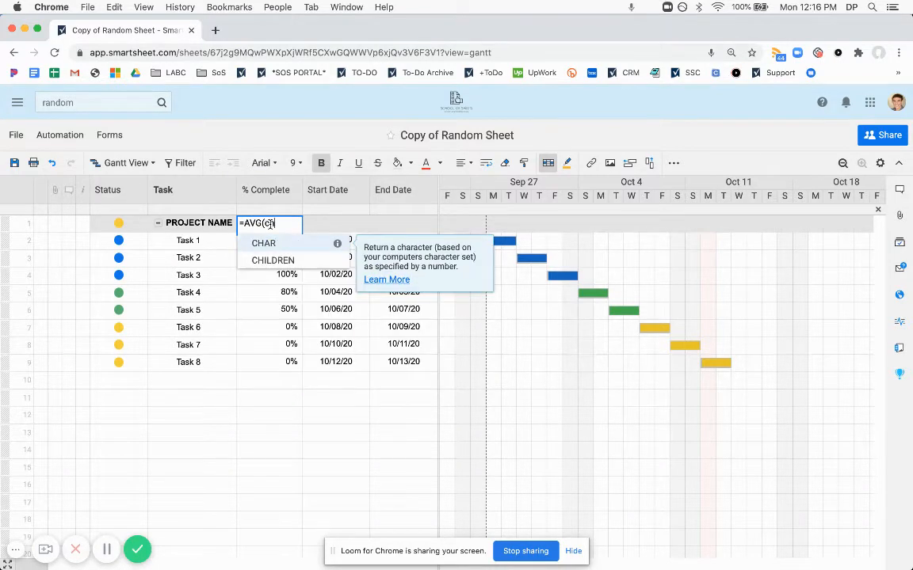
{"action": "key", "text": "Down"}
{"action": "key", "text": "Return"}
{"action": "key", "text": "Return"}
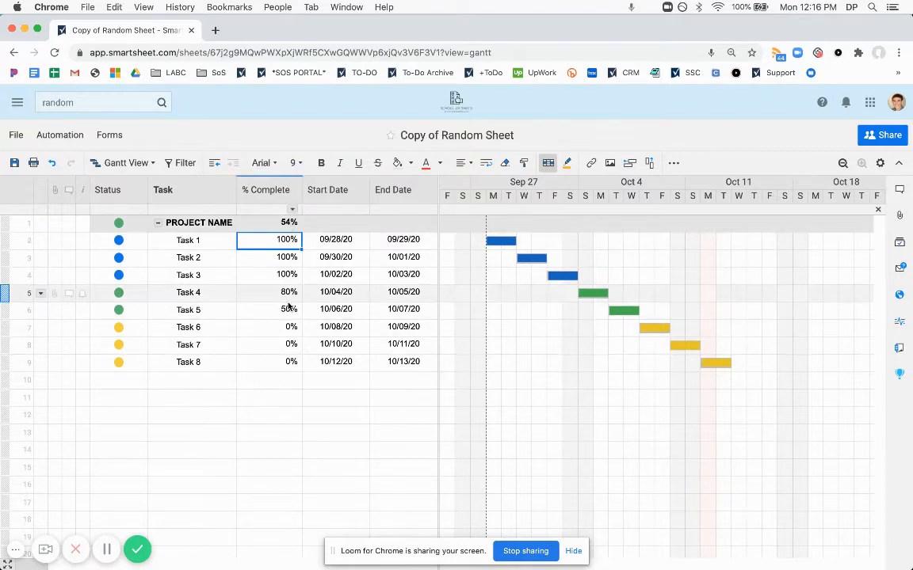
{"action": "left_click", "coordinate": [246, 434]}
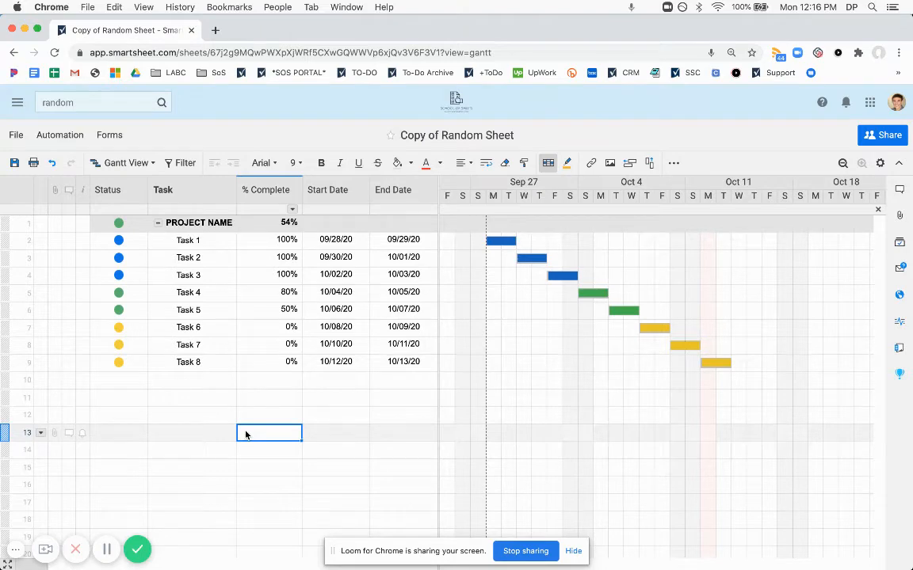
- Insert a row named PHASE 1 above Task 1 and indent Task 1 to Task 3 beneath it
{"action": "right_click", "coordinate": [15, 239]}
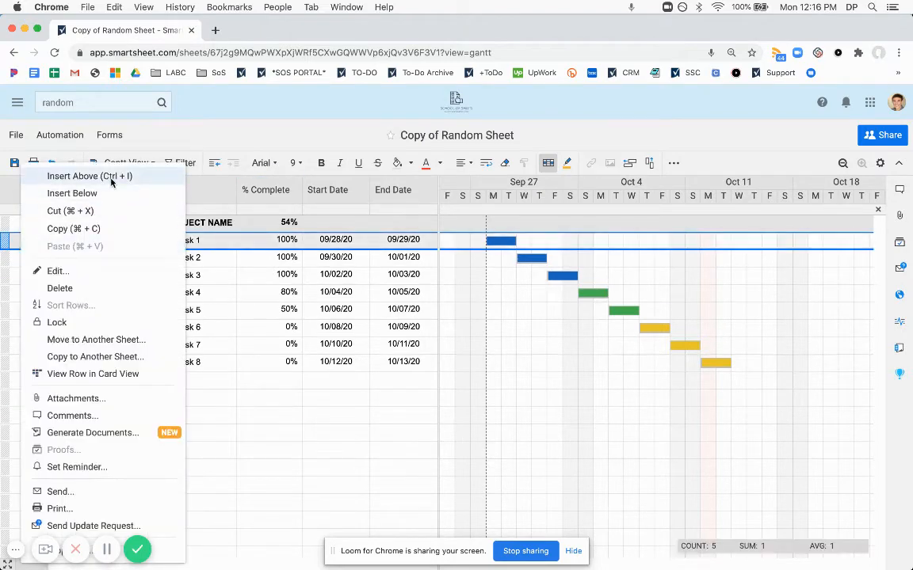
{"action": "left_click", "coordinate": [111, 178]}
{"action": "left_click", "coordinate": [189, 242]}
{"action": "type", "text": "PHASE"}
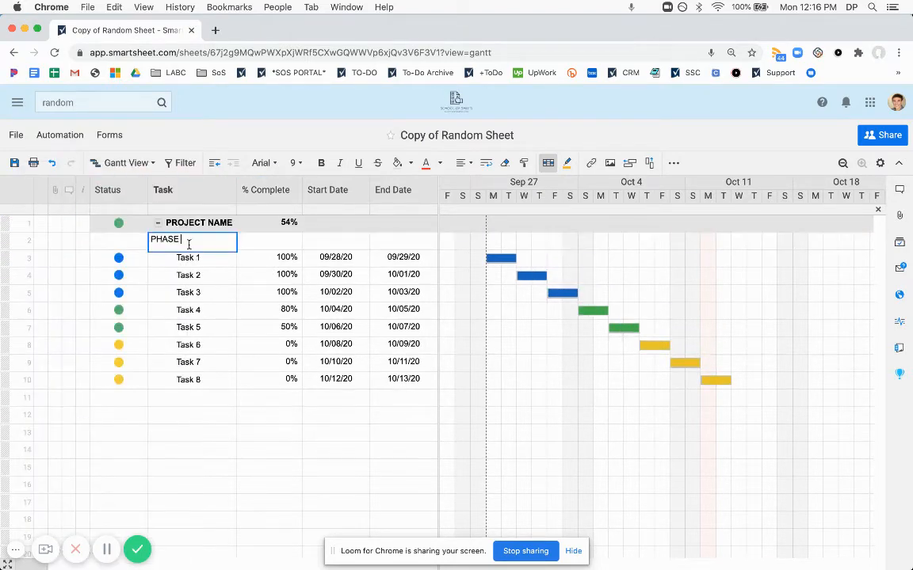
{"action": "type", "text": " 1"}
{"action": "key", "text": "Return"}
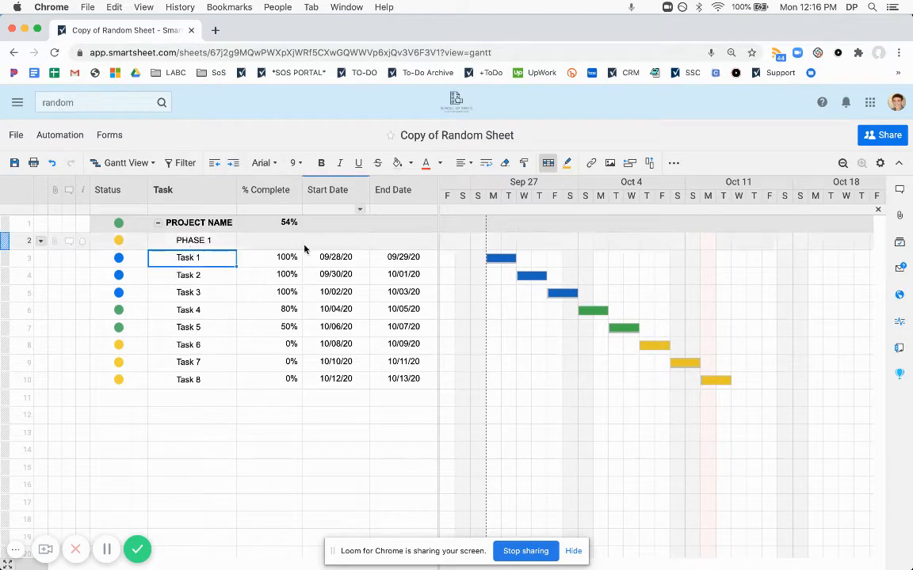
{"action": "key", "text": "shift+Down"}
{"action": "key", "text": "shift+Down"}
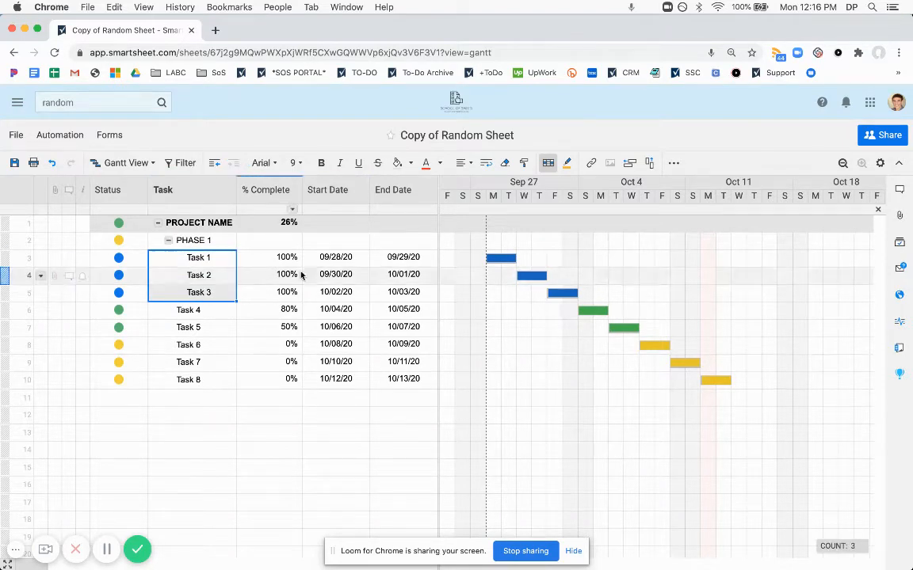
- Insert a row named PHASE 2 above Task 4 and outdent it to the same level as PHASE 1
{"action": "right_click", "coordinate": [13, 310]}
{"action": "left_click", "coordinate": [111, 178]}
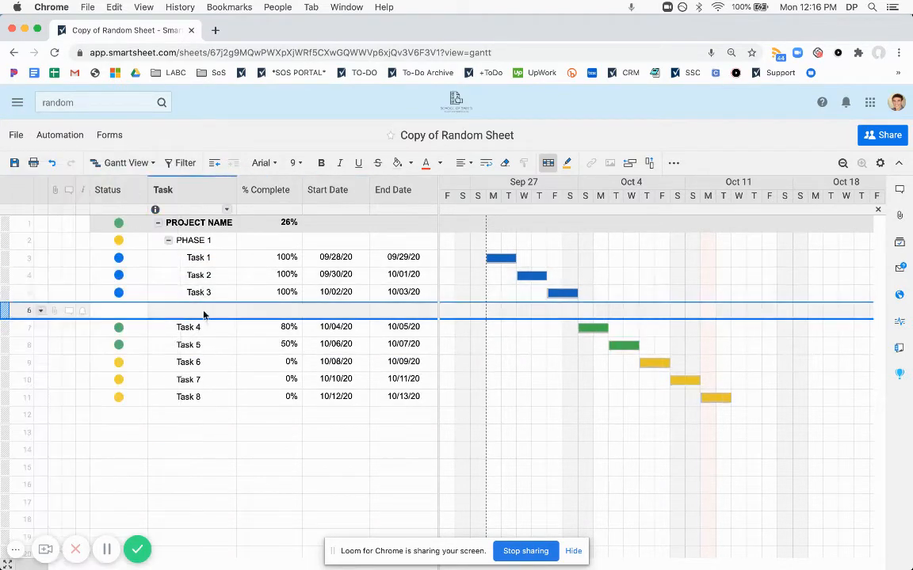
{"action": "left_click", "coordinate": [202, 311]}
{"action": "type", "text": "PHASE 2"}
{"action": "key", "text": "Return"}
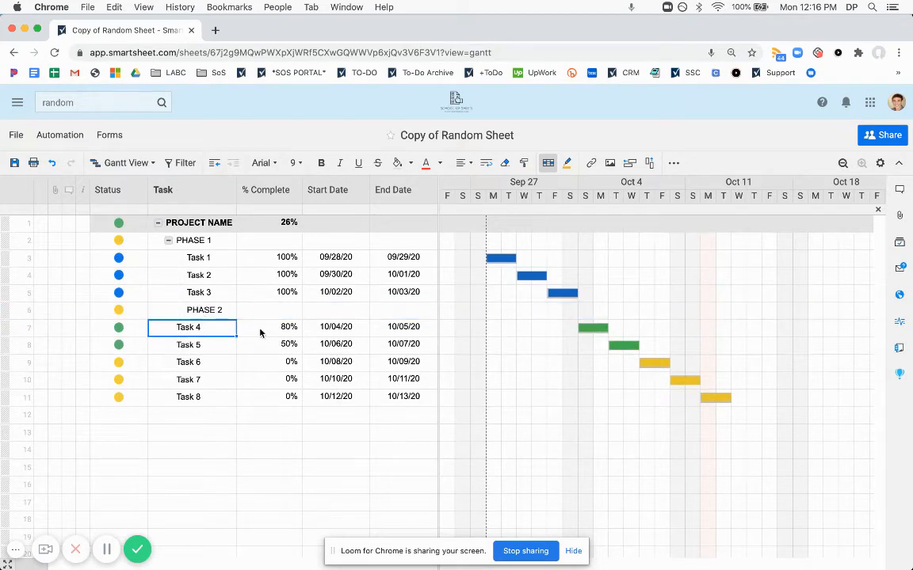
{"action": "left_click", "coordinate": [180, 313]}
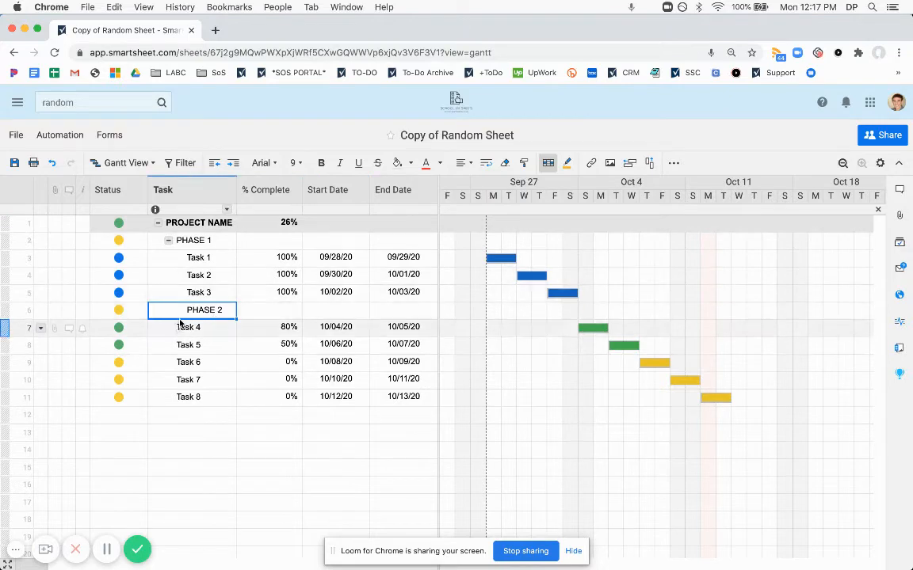
{"action": "left_click", "coordinate": [215, 163]}
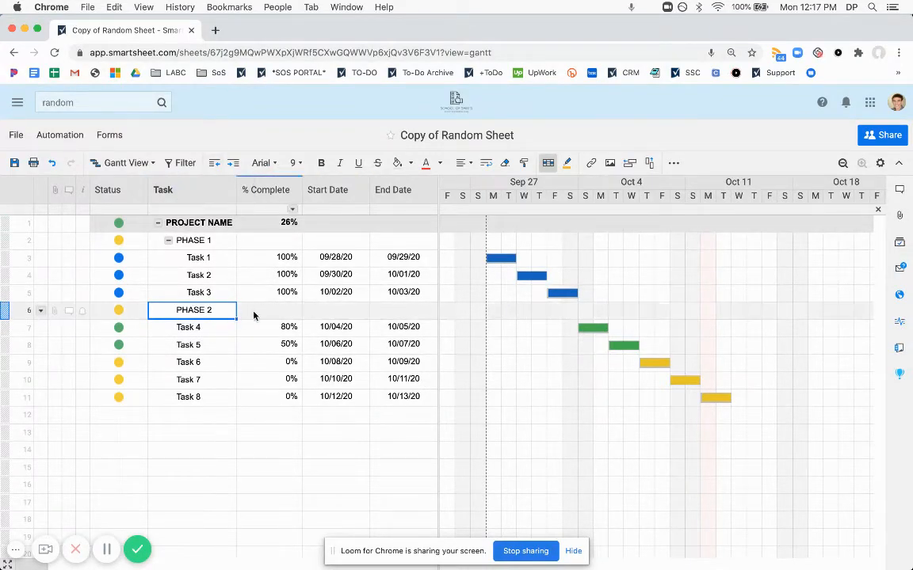
- Indent the rows from Task 4 to Task 8 as children of the PHASE 2 row
{"action": "left_click", "coordinate": [202, 329]}
{"action": "key", "text": "shift+Down"}
{"action": "key", "text": "shift+Down"}
{"action": "key", "text": "shift+Down"}
{"action": "key", "text": "shift+Down"}
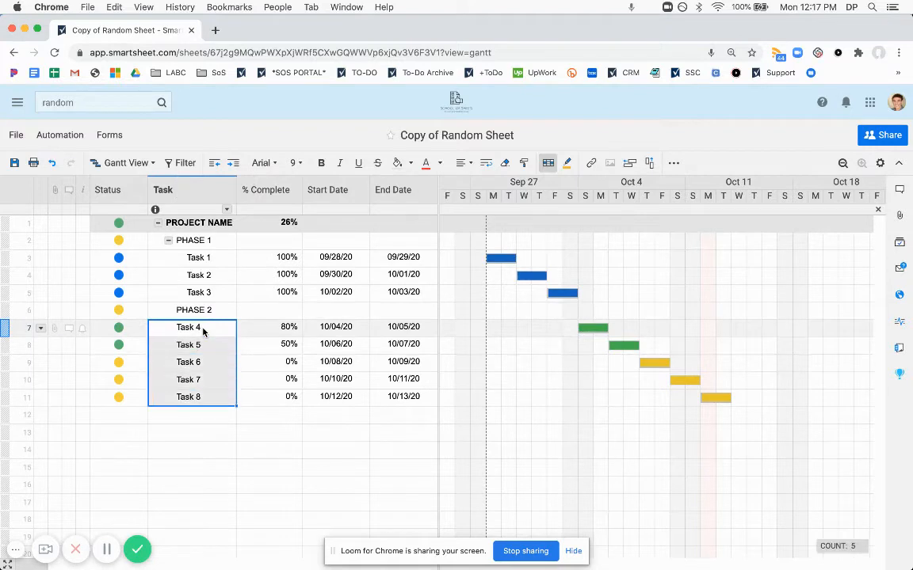
{"action": "key", "text": "super+bracketright"}
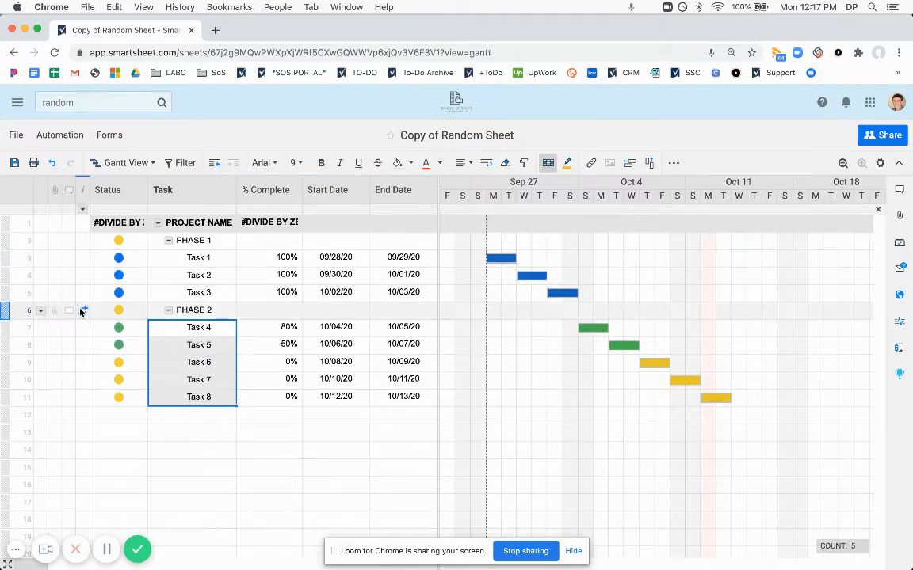
- Make the text of the PHASE 1 and PHASE 2 rows bold
{"action": "left_click", "coordinate": [11, 315]}
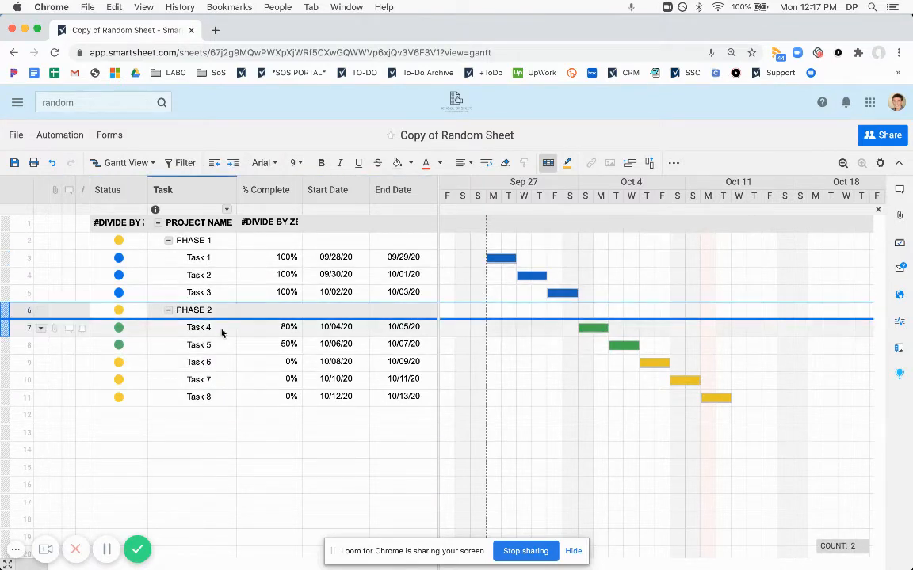
{"action": "left_click", "coordinate": [15, 240]}
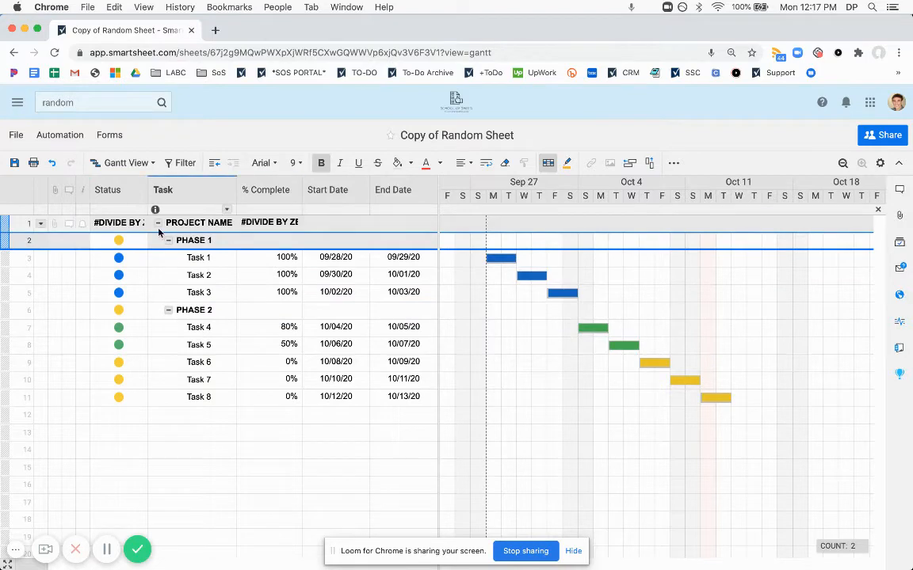
- Format the PROJECT NAME row with a dark blue fill and white text
{"action": "left_click", "coordinate": [22, 223]}
{"action": "left_click", "coordinate": [399, 163]}
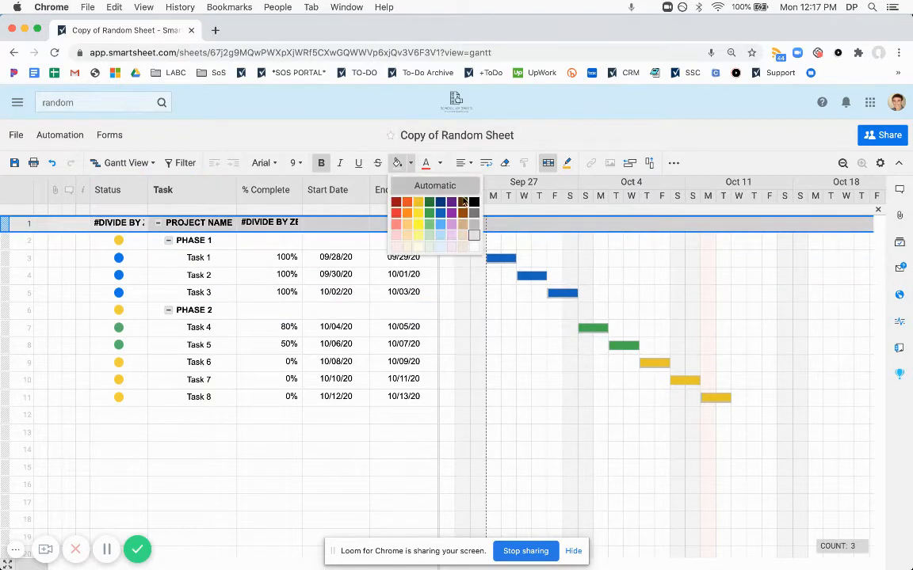
{"action": "left_click", "coordinate": [435, 200]}
{"action": "left_click", "coordinate": [440, 163]}
{"action": "left_click", "coordinate": [422, 237]}
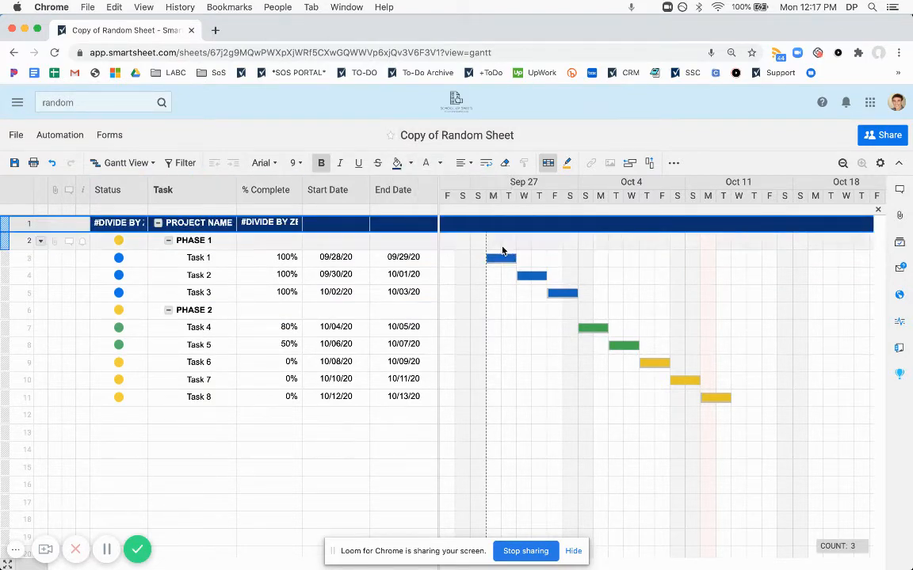
- Fill the PHASE 1 and PHASE 2 rows with light gray
{"action": "left_click", "coordinate": [25, 242]}
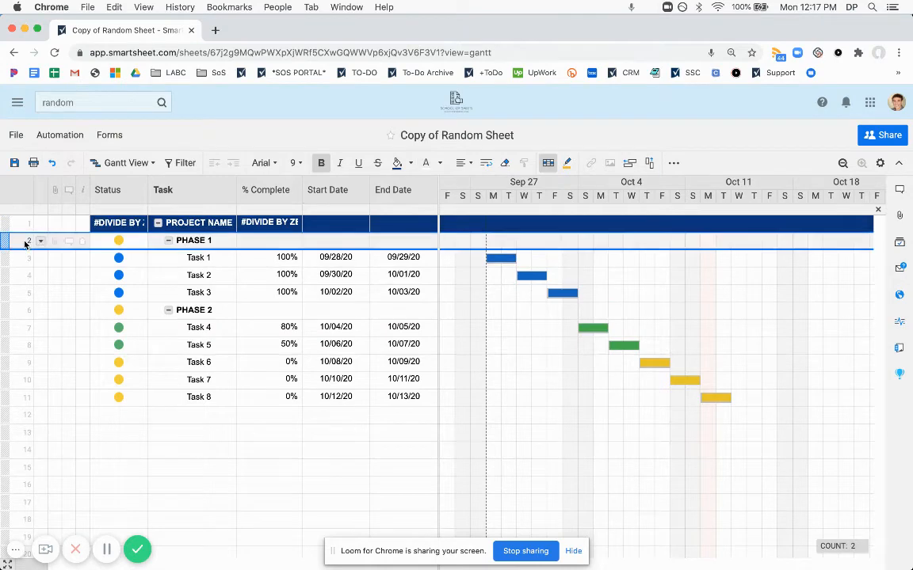
{"action": "left_click", "coordinate": [400, 164]}
{"action": "left_click", "coordinate": [469, 234]}
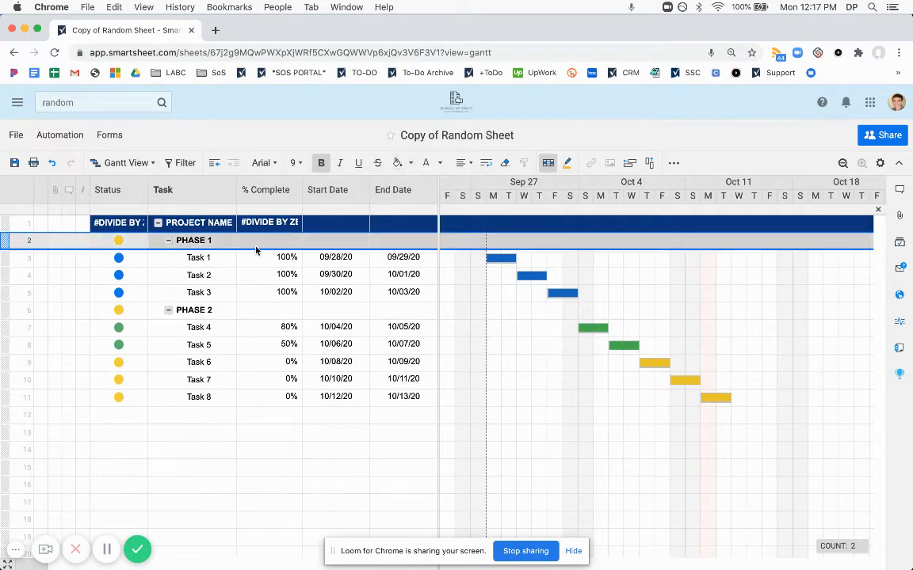
{"action": "left_click", "coordinate": [25, 310]}
{"action": "left_click", "coordinate": [396, 162]}
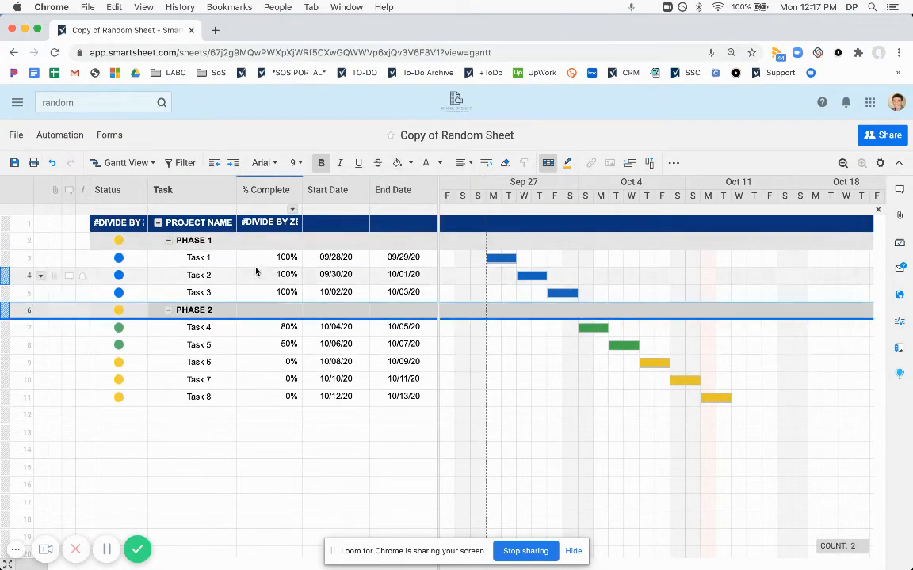
{"action": "left_click", "coordinate": [271, 225]}
{"action": "key", "text": "super+c"}
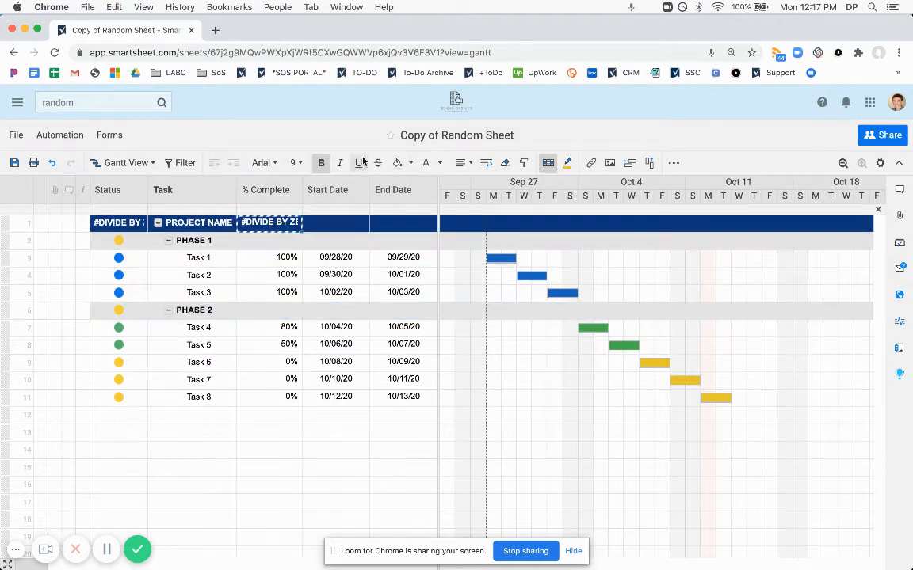
{"action": "left_click", "coordinate": [284, 257]}
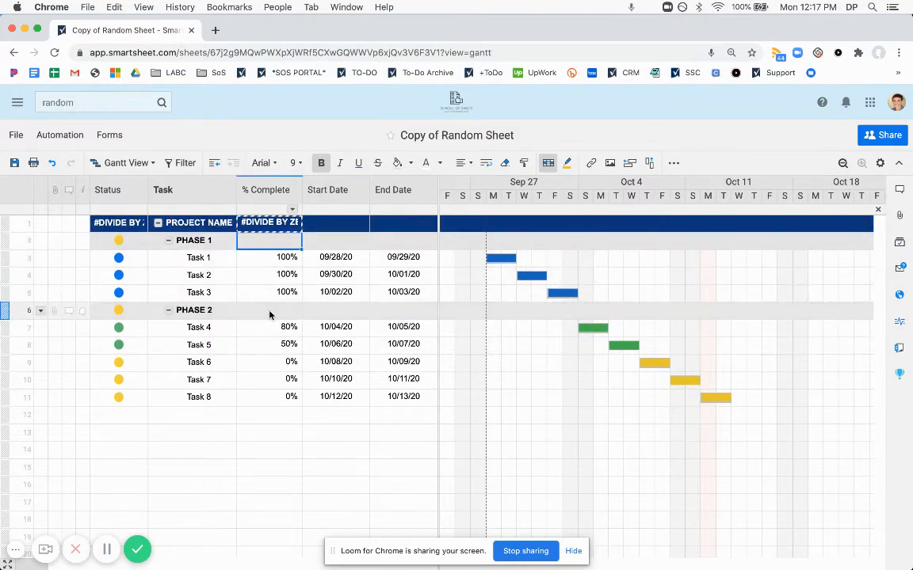
{"action": "left_click", "coordinate": [271, 311]}
{"action": "left_click", "coordinate": [277, 223]}
- Enter the formula =AVG(CHILDREN()) in the PHASE 1 row's % Complete cell
{"action": "left_click", "coordinate": [278, 242]}
{"action": "left_click", "coordinate": [279, 245]}
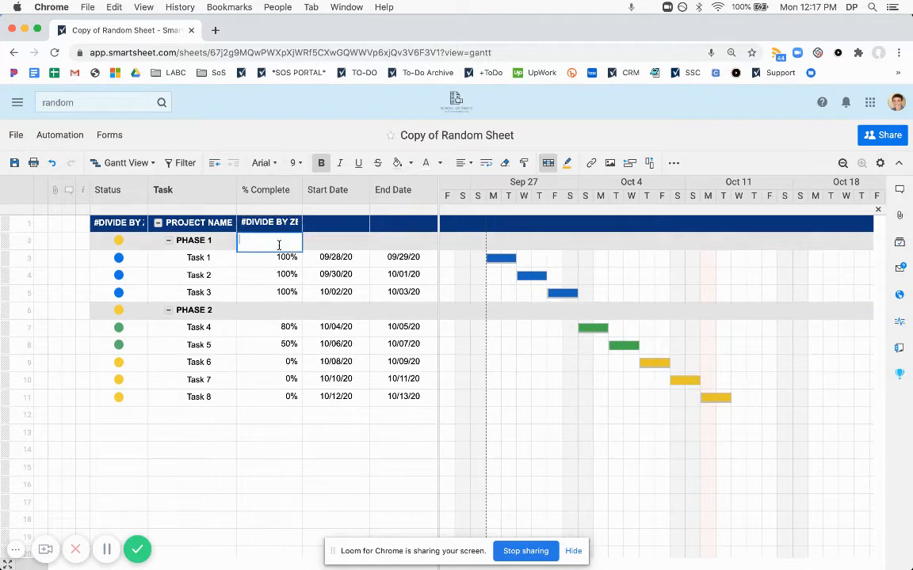
{"action": "type", "text": "=avg"}
{"action": "key", "text": "Return"}
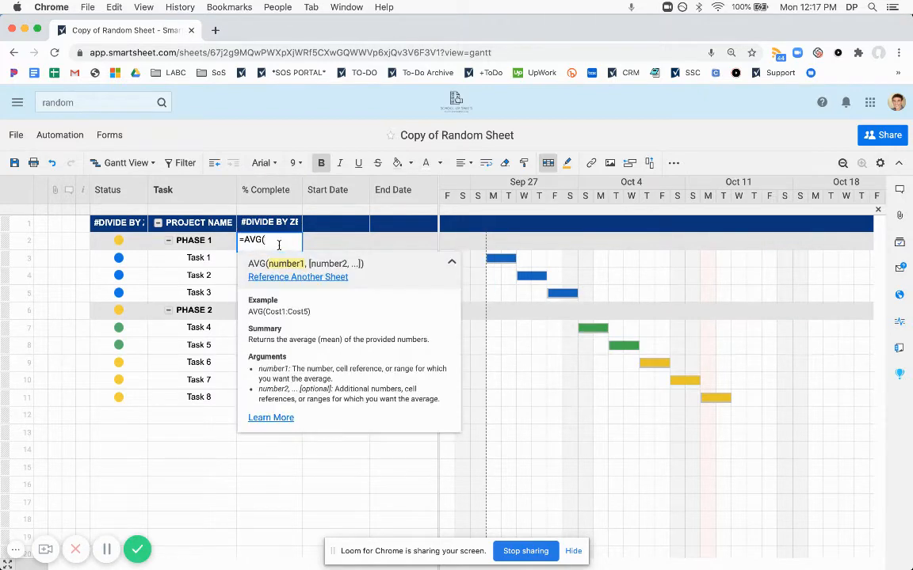
{"action": "type", "text": "c"}
{"action": "key", "text": "Down"}
{"action": "key", "text": "Down"}
{"action": "key", "text": "Return"}
{"action": "key", "text": "Return"}
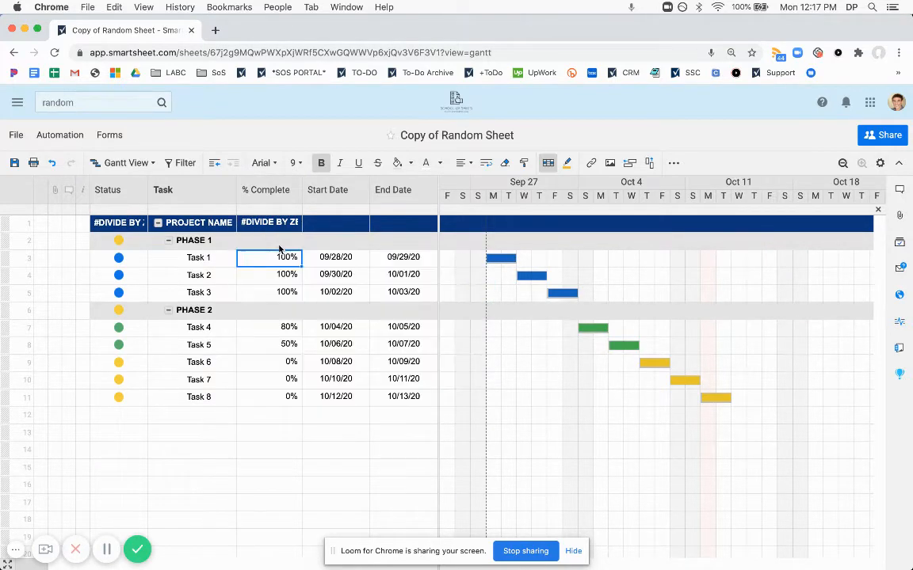
- Copy the AVG formula from PHASE 1's % Complete cell into PHASE 2's % Complete cell
{"action": "left_click", "coordinate": [278, 244]}
{"action": "key", "text": "super+c"}
{"action": "left_click", "coordinate": [277, 312]}
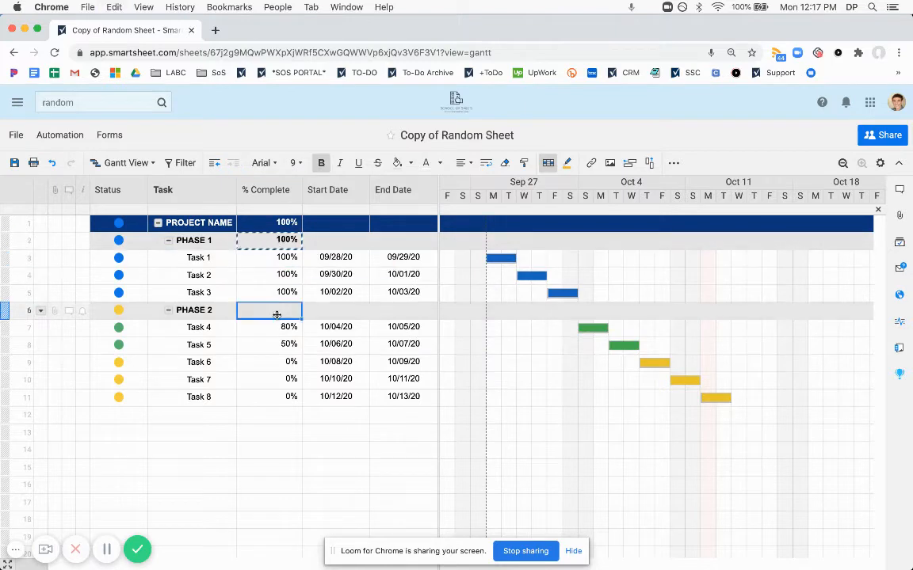
{"action": "key", "text": "super+v"}
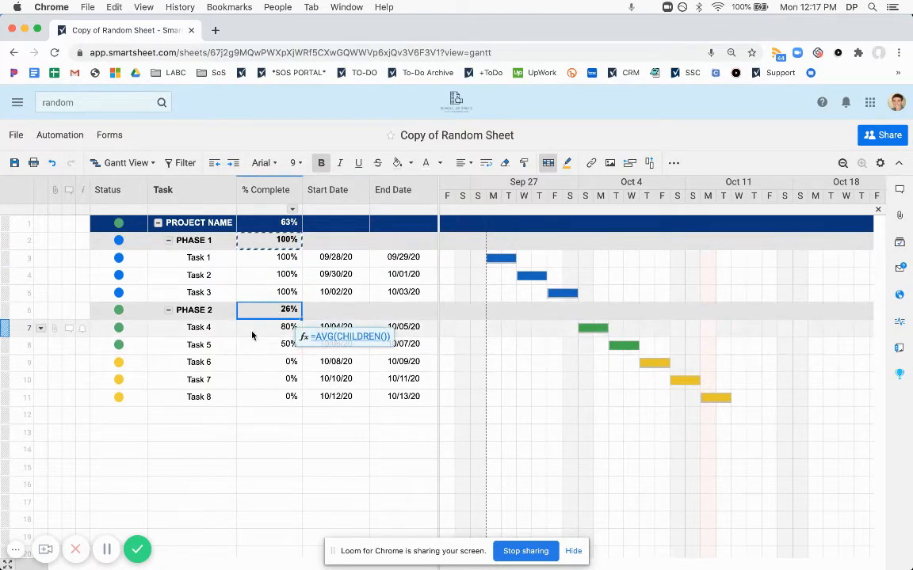
- Collapse the PHASE 1 and PHASE 2 rows to review the project and phase percent complete rollups
{"action": "left_click", "coordinate": [273, 345]}
{"action": "left_click", "coordinate": [284, 225]}
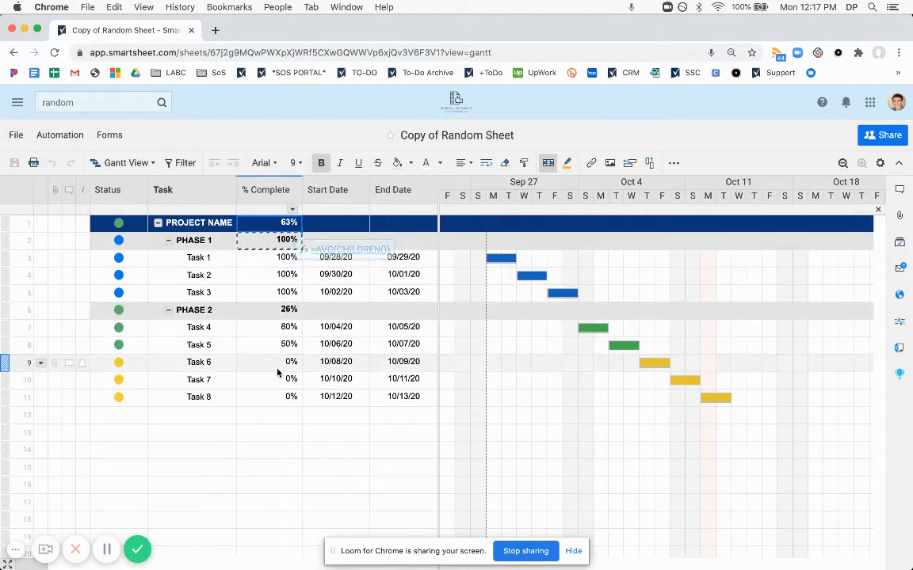
{"action": "left_click", "coordinate": [165, 244]}
{"action": "left_click", "coordinate": [168, 240]}
{"action": "left_click", "coordinate": [168, 257]}
{"action": "left_click", "coordinate": [198, 328]}
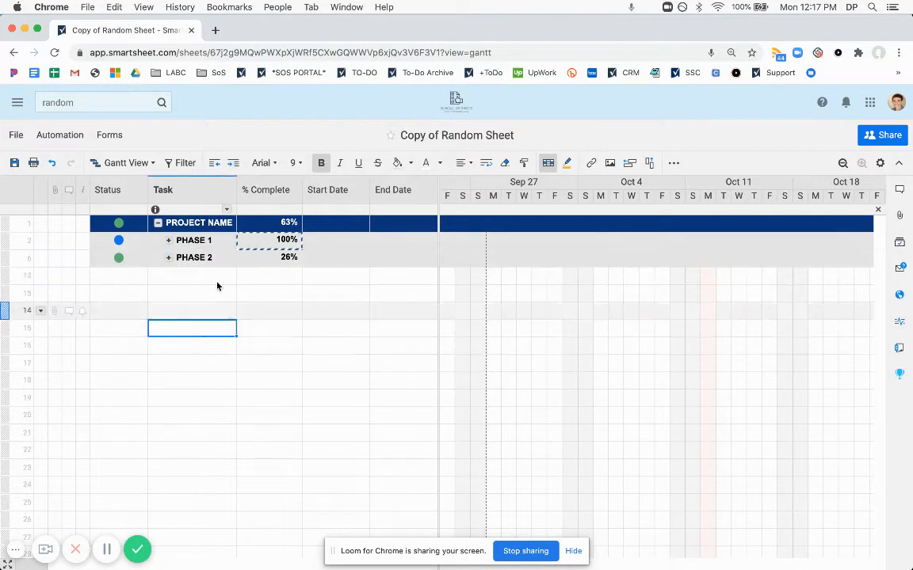
{"action": "left_click", "coordinate": [30, 223]}
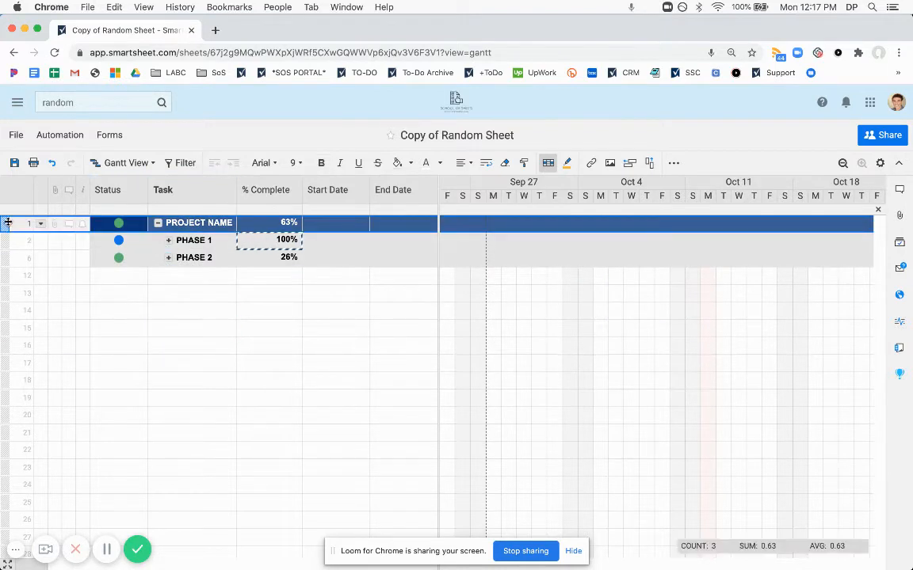
{"action": "left_click", "coordinate": [198, 244]}
{"action": "key", "text": "shift+Down"}
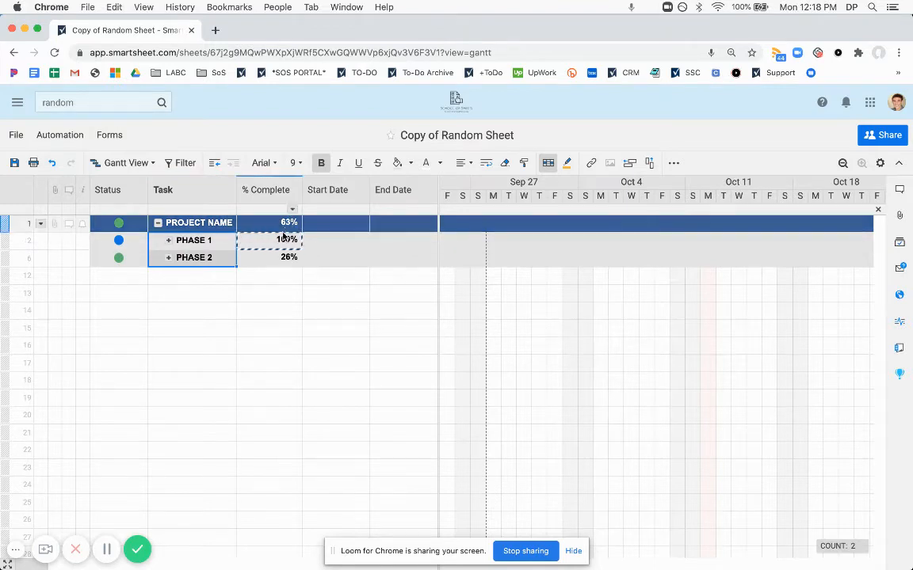
- Expand the PHASE 1 and PHASE 2 rows to show their tasks again
{"action": "left_click", "coordinate": [168, 240]}
{"action": "left_click", "coordinate": [168, 312]}
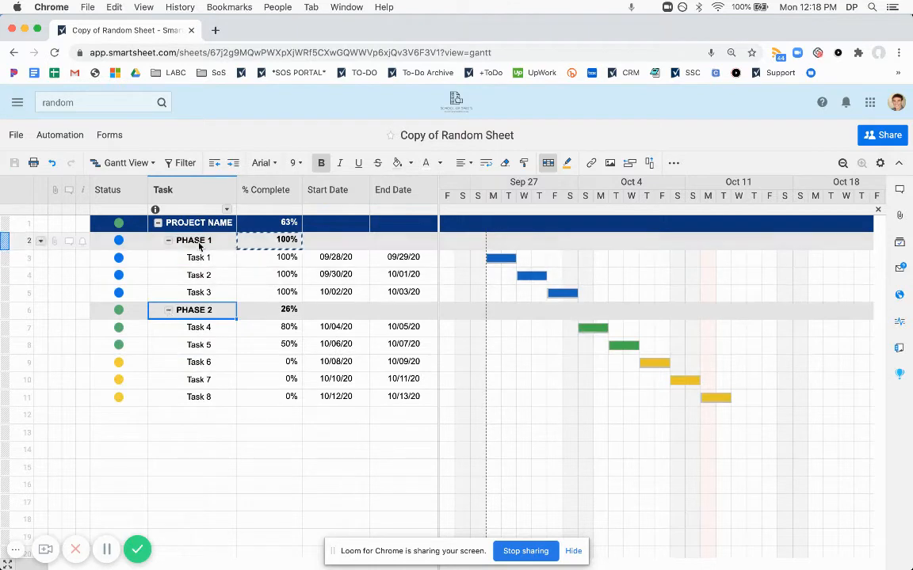
{"action": "left_click", "coordinate": [26, 242]}
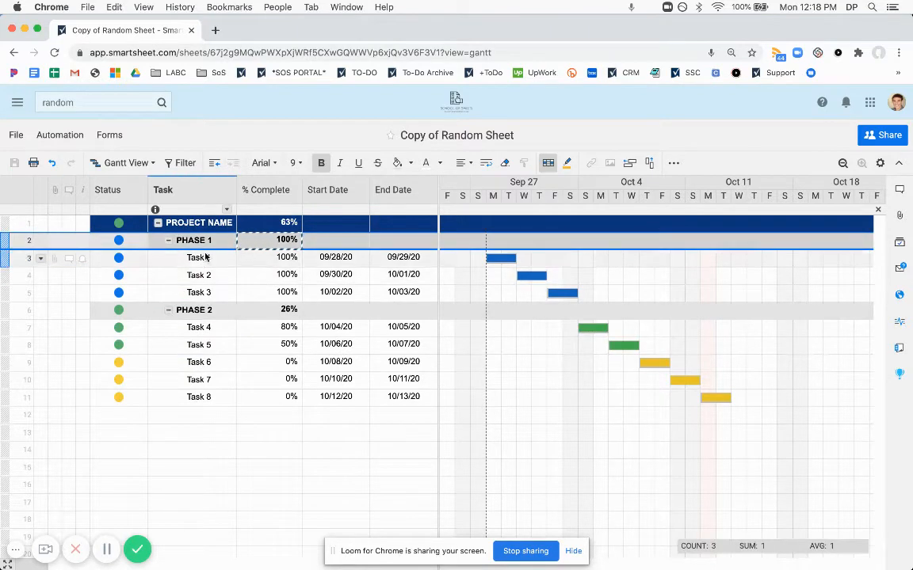
{"action": "left_click", "coordinate": [233, 363]}
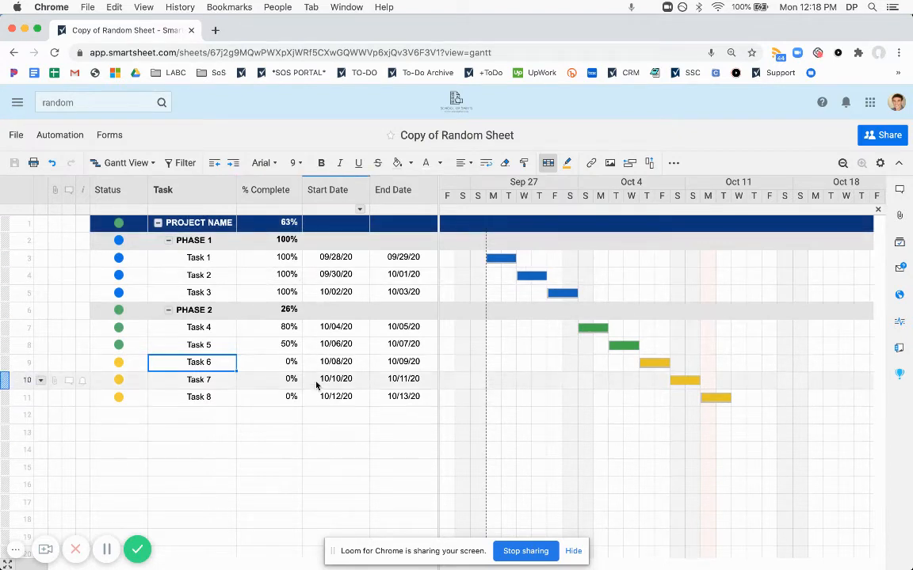
- Enter a MIN formula over CHILDREN in the PHASE 1 row's Start Date cell
{"action": "left_click", "coordinate": [349, 241]}
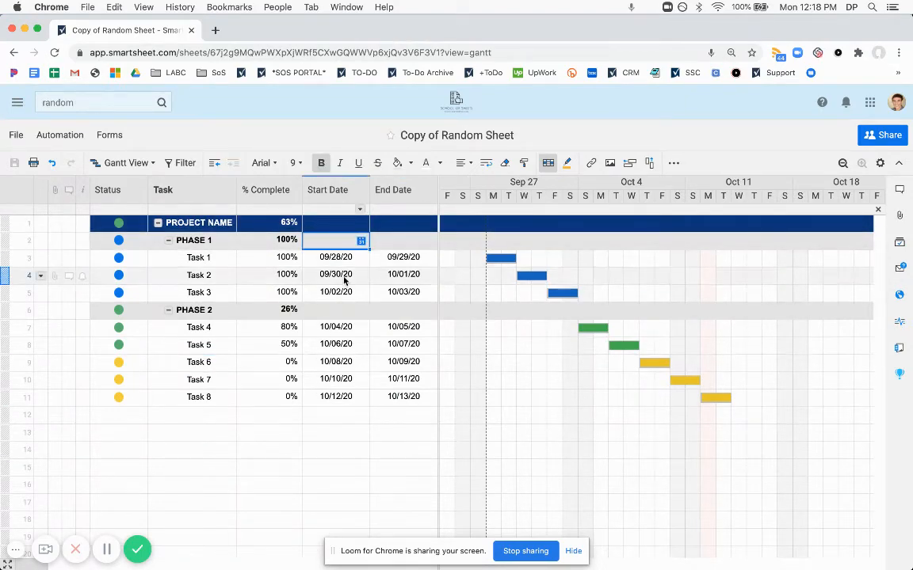
{"action": "type", "text": "=MIN(c"}
{"action": "key", "text": "Down"}
{"action": "key", "text": "Down"}
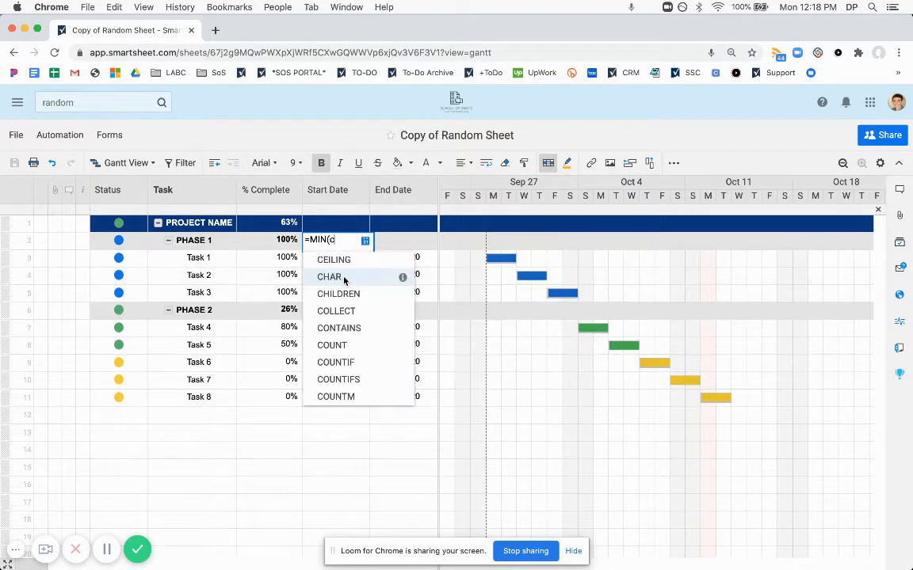
{"action": "key", "text": "Return"}
{"action": "key", "text": "Return"}
- Enter a MAX formula over CHILDREN in the PHASE 1 row's End Date cell
{"action": "left_click", "coordinate": [400, 239]}
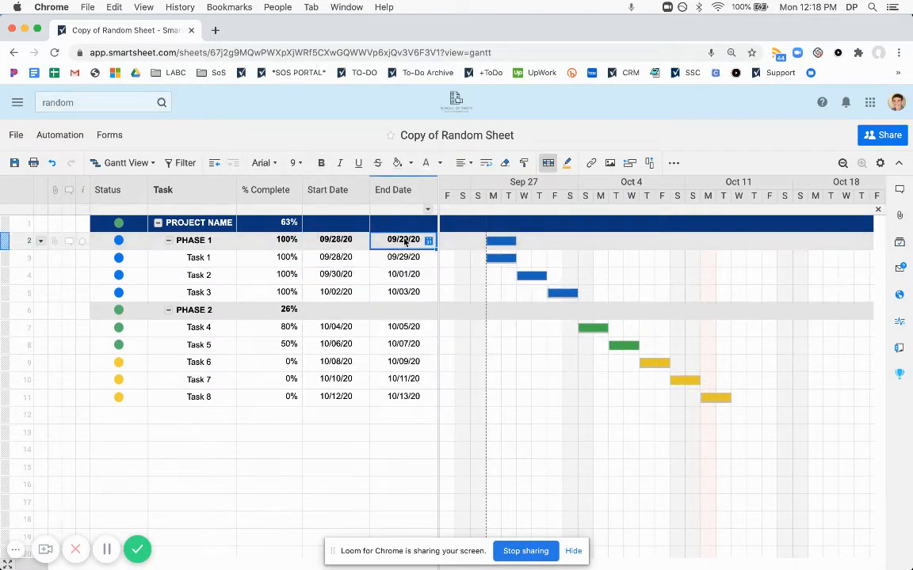
{"action": "type", "text": "=max(chi"}
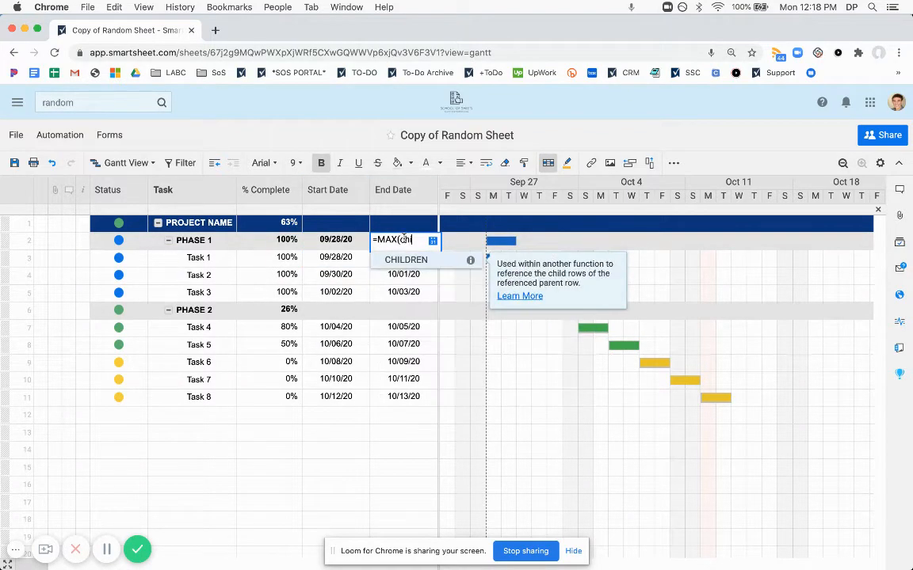
{"action": "key", "text": "Return"}
{"action": "key", "text": "Return"}
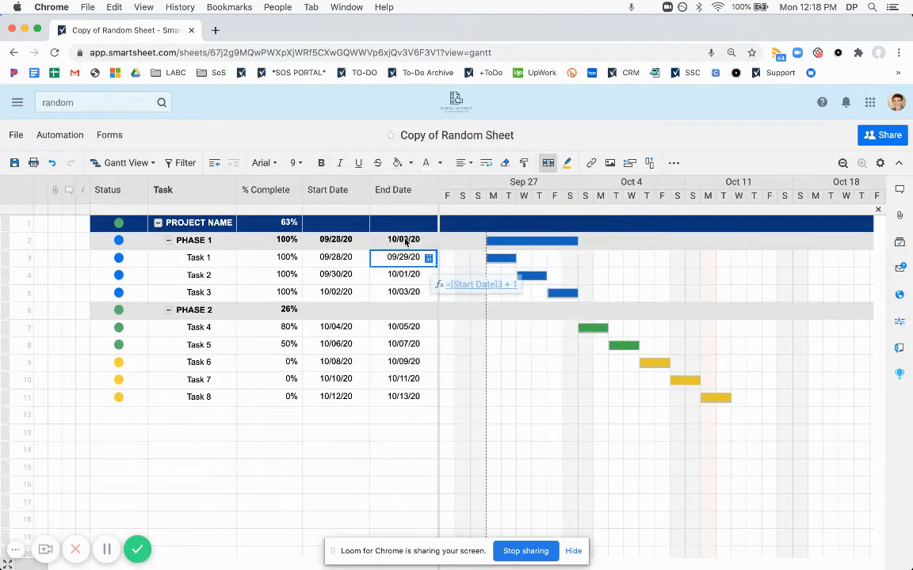
- Copy PHASE 1's Start Date and End Date formulas into the same cells of the PHASE 2 row
{"action": "left_click", "coordinate": [334, 241]}
{"action": "key", "text": "shift+Right"}
{"action": "key", "text": "ctrl+c"}
{"action": "left_click", "coordinate": [349, 311]}
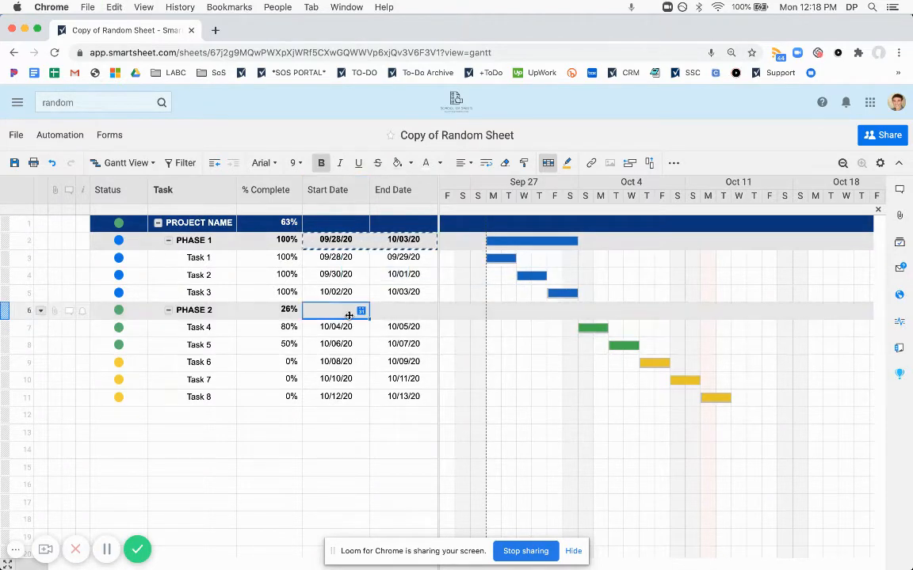
{"action": "key", "text": "ctrl+v"}
{"action": "left_click", "coordinate": [362, 416]}
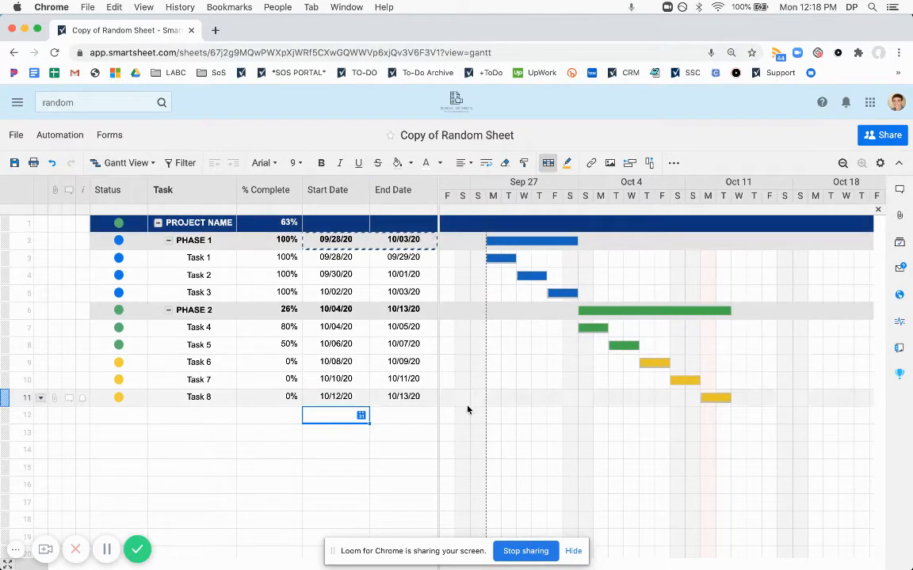
- Paste the copied start and end date formulas into the PROJECT NAME row's date cells
{"action": "left_click", "coordinate": [332, 240]}
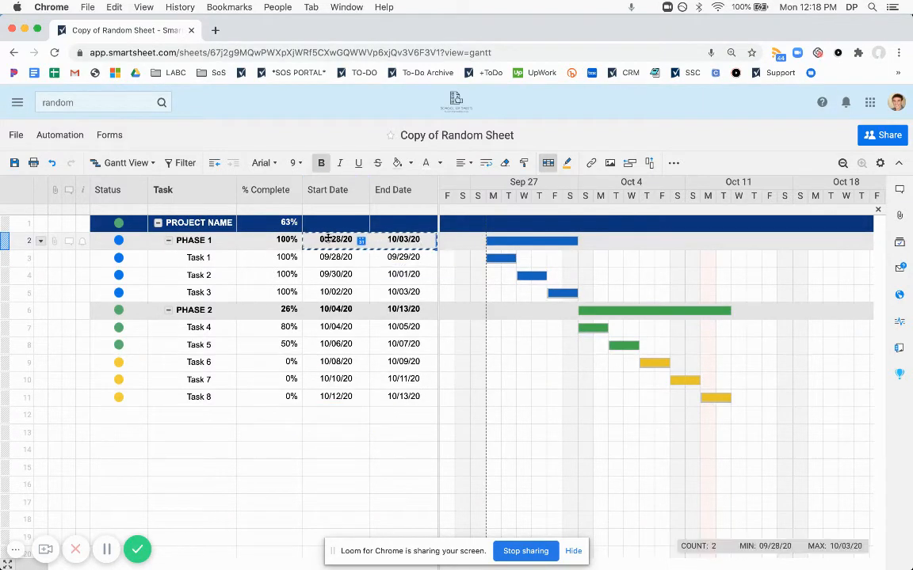
{"action": "left_click", "coordinate": [343, 229]}
{"action": "key", "text": "ctrl+v"}
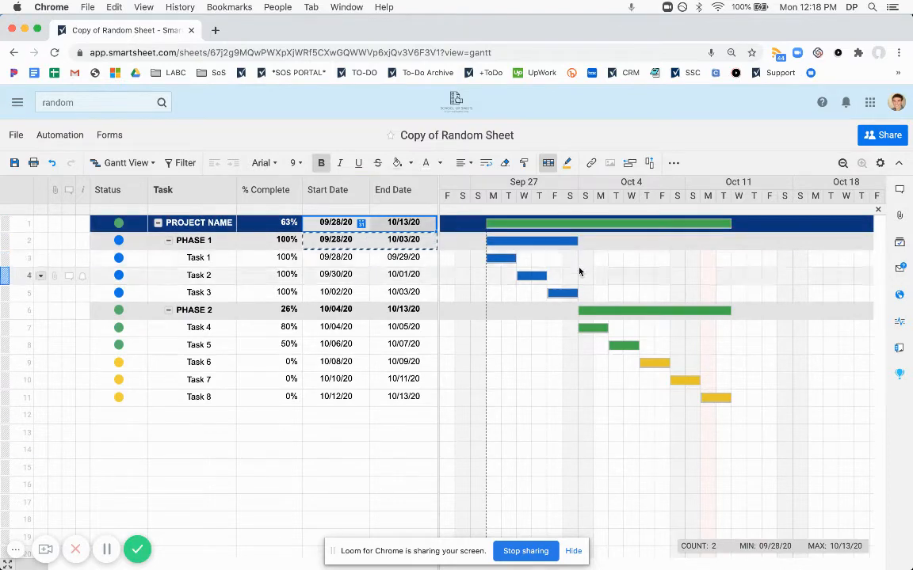
{"action": "scroll", "coordinate": [611, 373], "scroll_direction": "down", "scroll_amount": 3}
{"action": "scroll", "coordinate": [611, 372], "scroll_direction": "up", "scroll_amount": 3}
{"action": "left_click", "coordinate": [342, 308]}
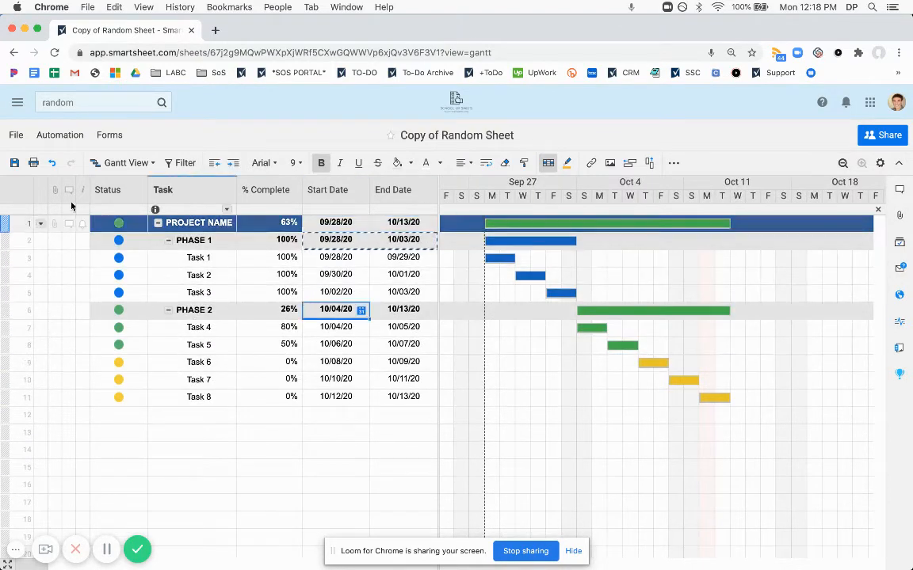
- Reapply the dark blue fill and white text across the whole PROJECT NAME row, including its date cells
{"action": "left_click", "coordinate": [10, 221]}
{"action": "left_click", "coordinate": [398, 162]}
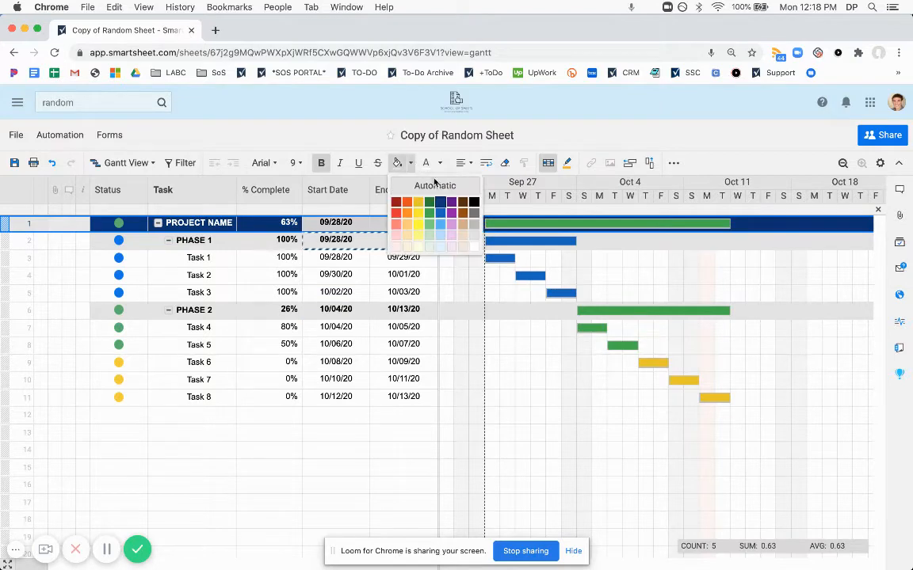
{"action": "left_click", "coordinate": [441, 203]}
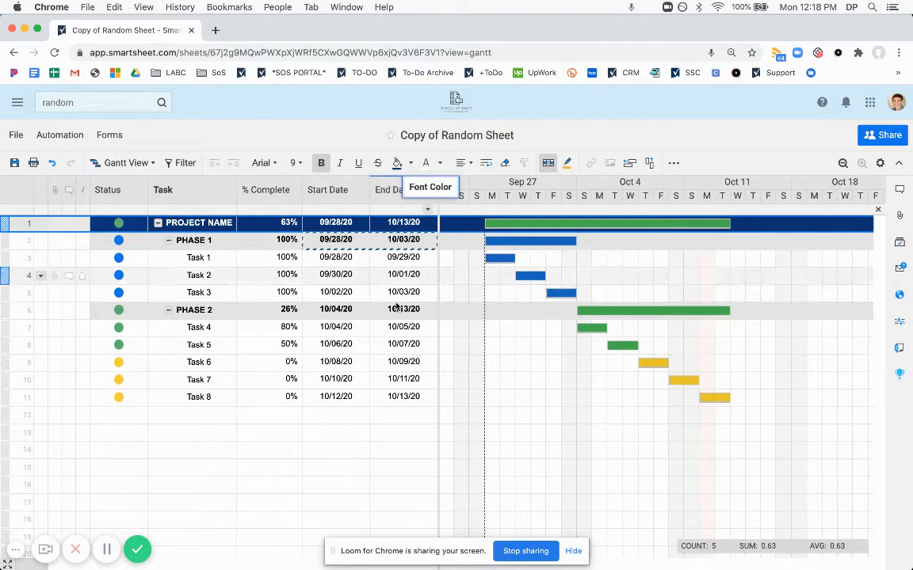
{"action": "left_click", "coordinate": [388, 362]}
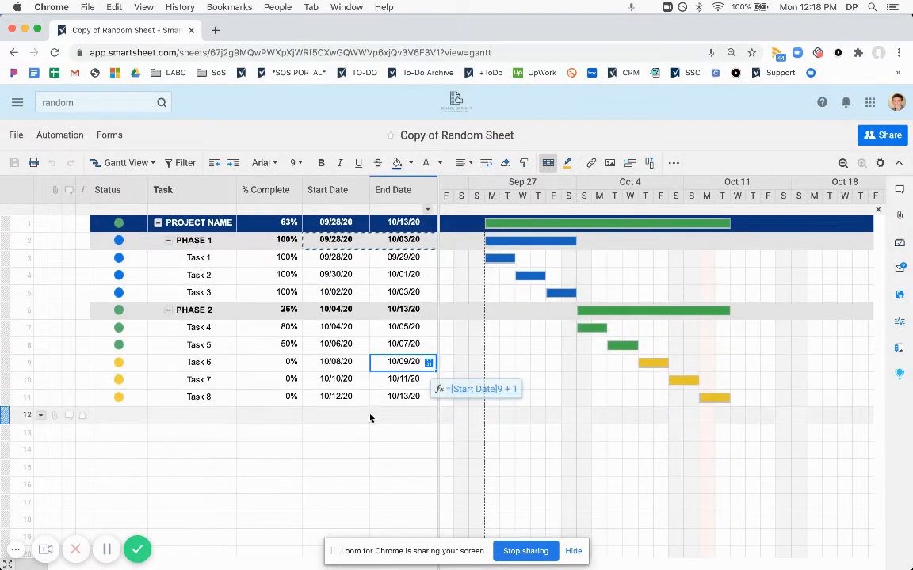
{"action": "key", "text": "Escape"}
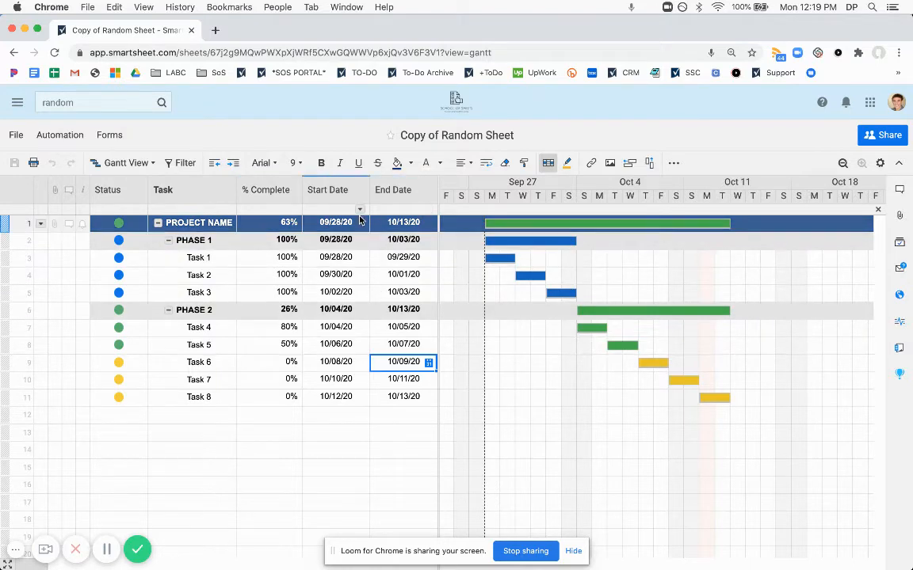
- Set % Complete as the % Complete column in the sheet's project settings
{"action": "right_click", "coordinate": [271, 184]}
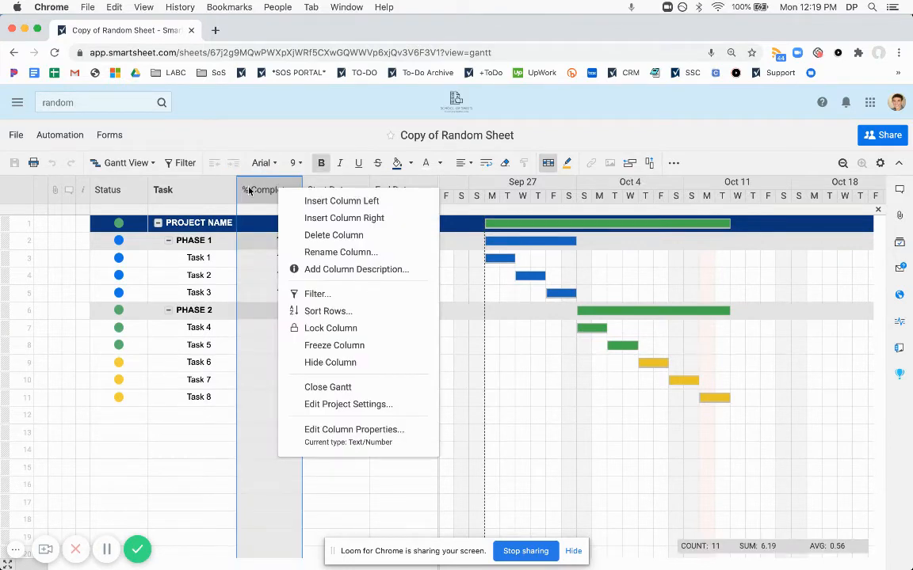
{"action": "left_click", "coordinate": [353, 404]}
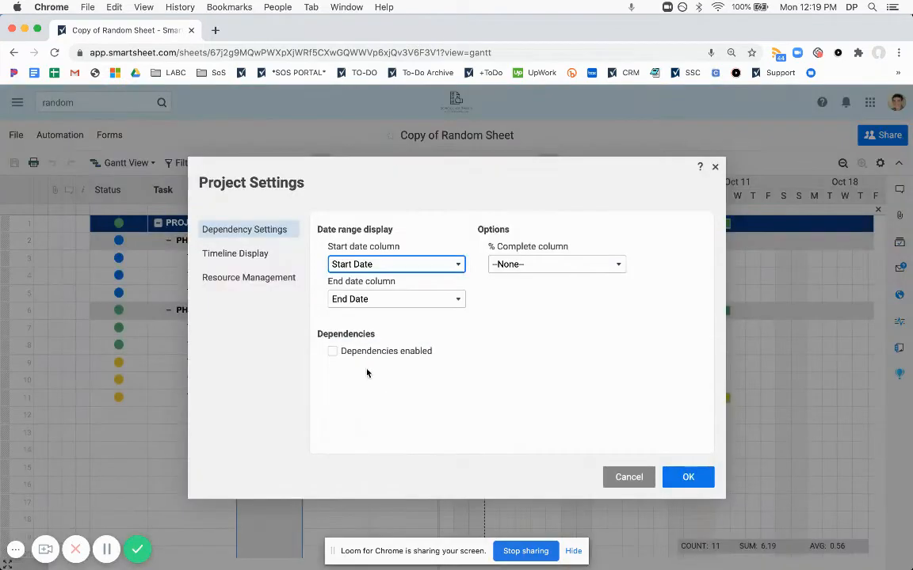
{"action": "left_click", "coordinate": [564, 261]}
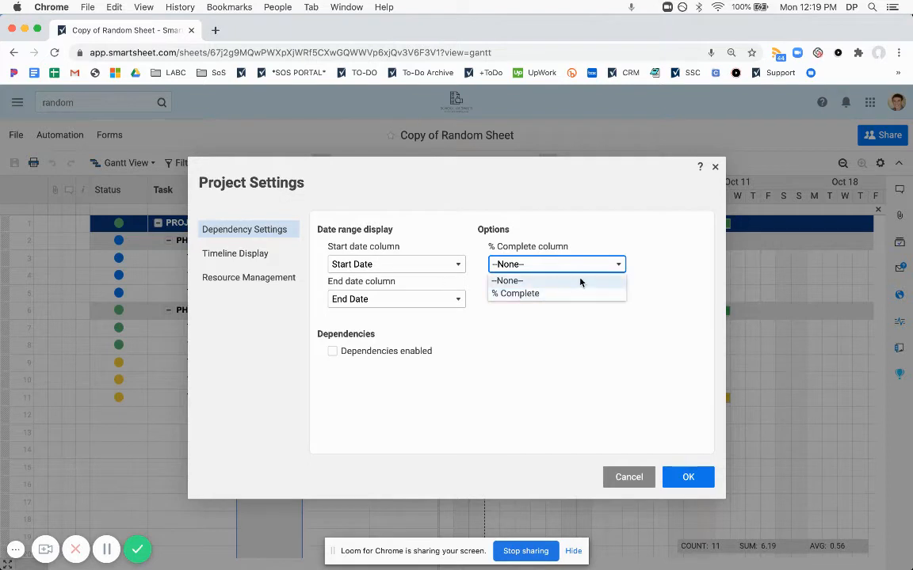
{"action": "left_click", "coordinate": [542, 294]}
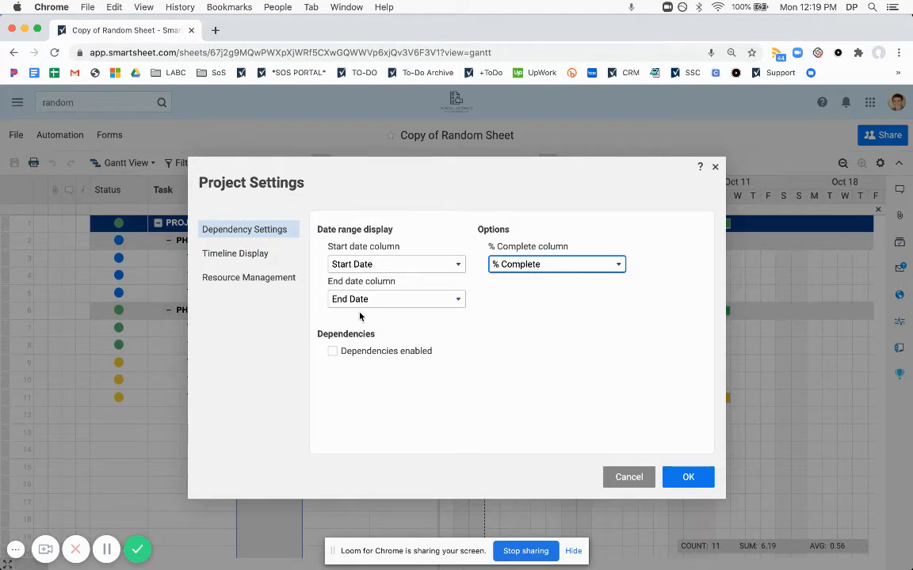
{"action": "left_click", "coordinate": [690, 476]}
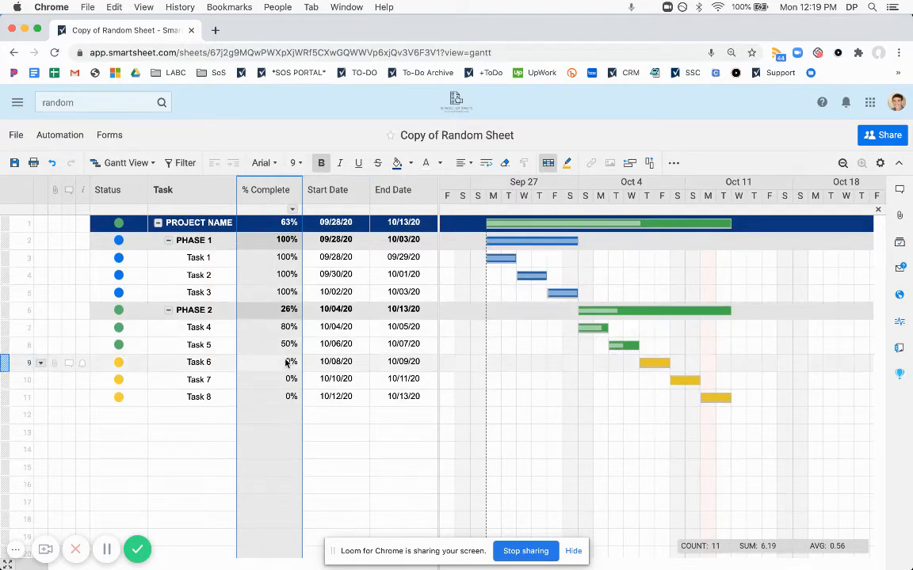
- Set Task 6's % Complete to 10%
{"action": "left_click", "coordinate": [260, 361]}
{"action": "type", "text": "10%"}
{"action": "key", "text": "Return"}
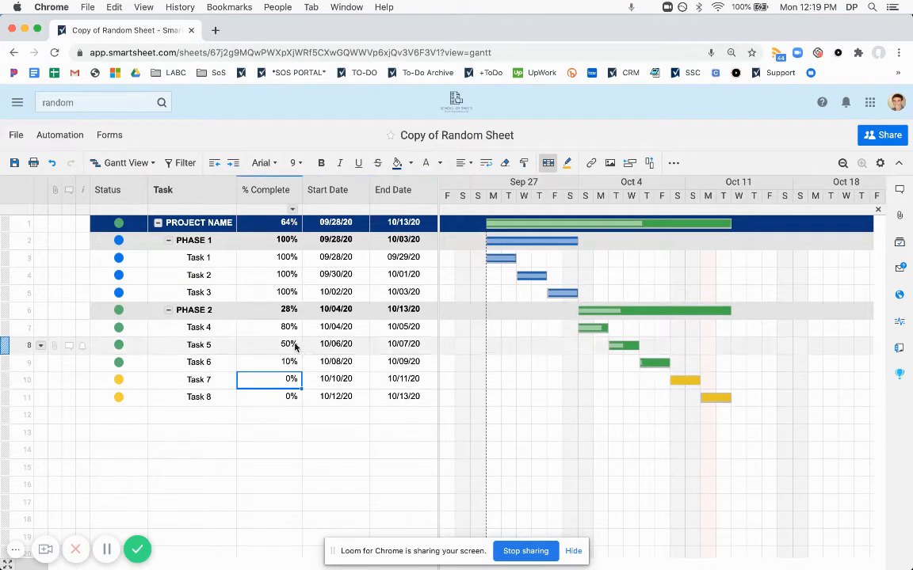
- Change Task 6's % Complete to 100%
{"action": "key", "text": "Up"}
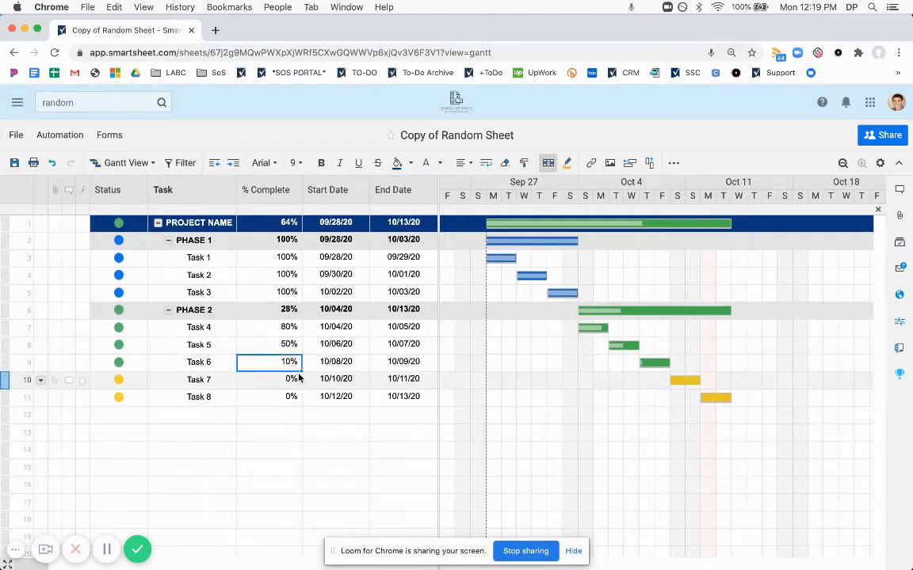
{"action": "type", "text": "100"}
{"action": "key", "text": "Return"}
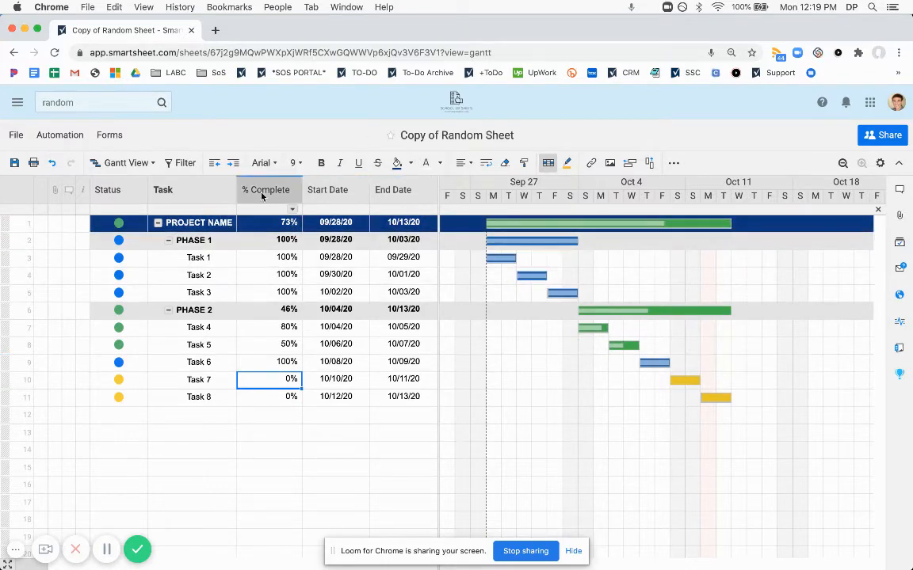
- Enable dependencies in the project settings, using the Predecessors and Duration columns
{"action": "left_click", "coordinate": [292, 190]}
{"action": "left_click", "coordinate": [357, 417]}
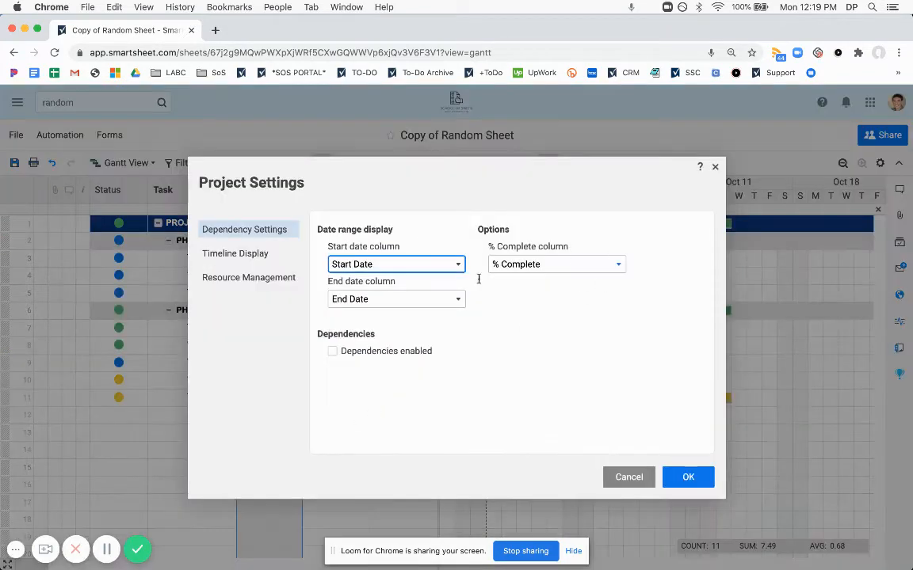
{"action": "left_click", "coordinate": [336, 352]}
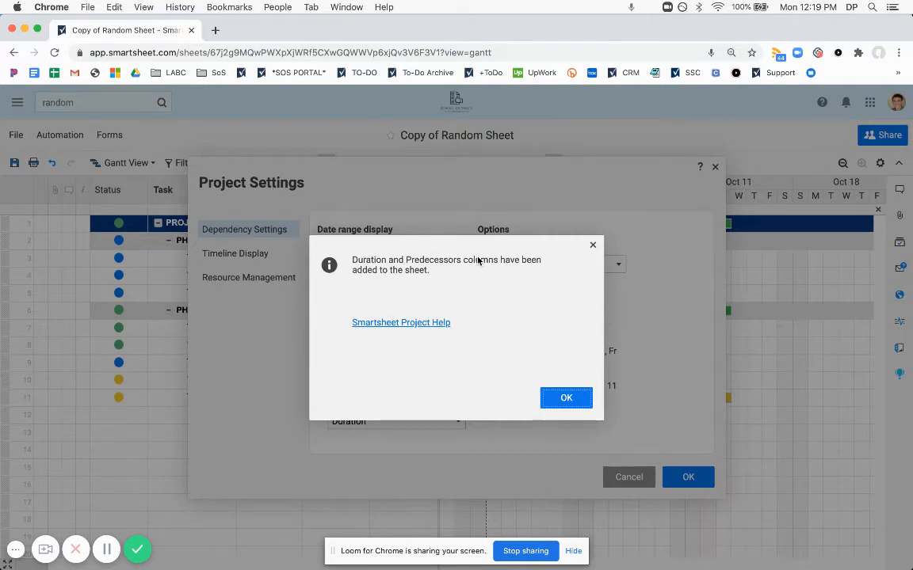
{"action": "left_click", "coordinate": [567, 399]}
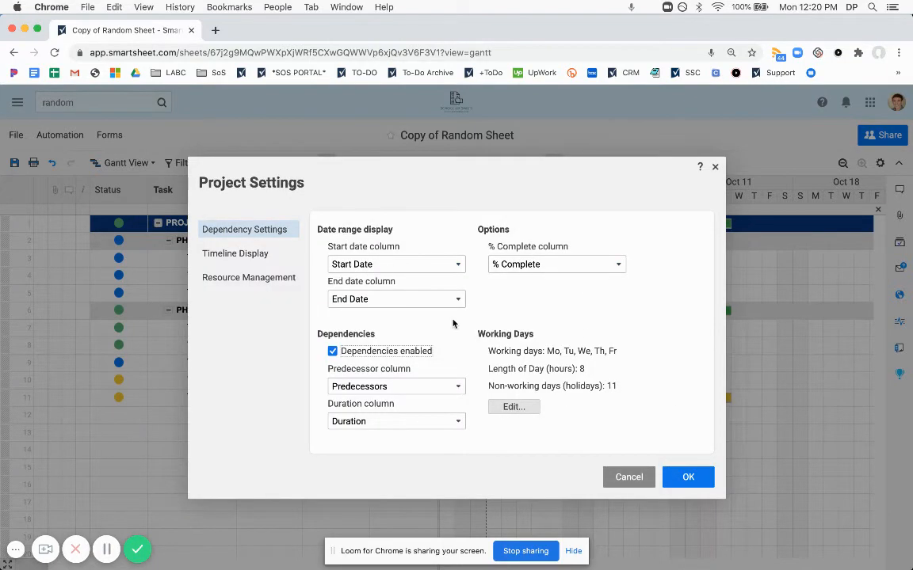
{"action": "left_click", "coordinate": [683, 477]}
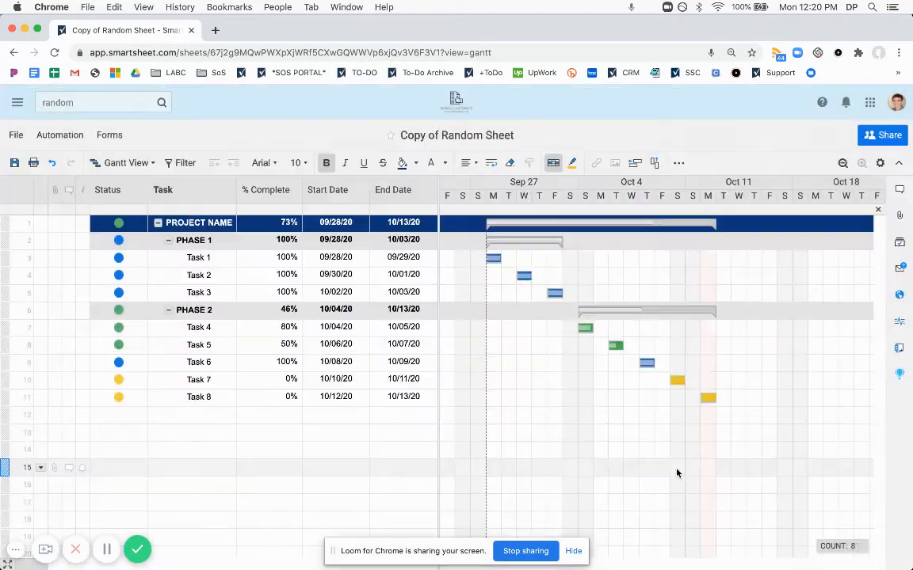
- Narrow the Predecessors and Duration columns so they fit beside the date columns
{"action": "scroll", "coordinate": [330, 408], "scroll_direction": "right", "scroll_amount": 3}
{"action": "scroll", "coordinate": [329, 407], "scroll_direction": "left", "scroll_amount": 3}
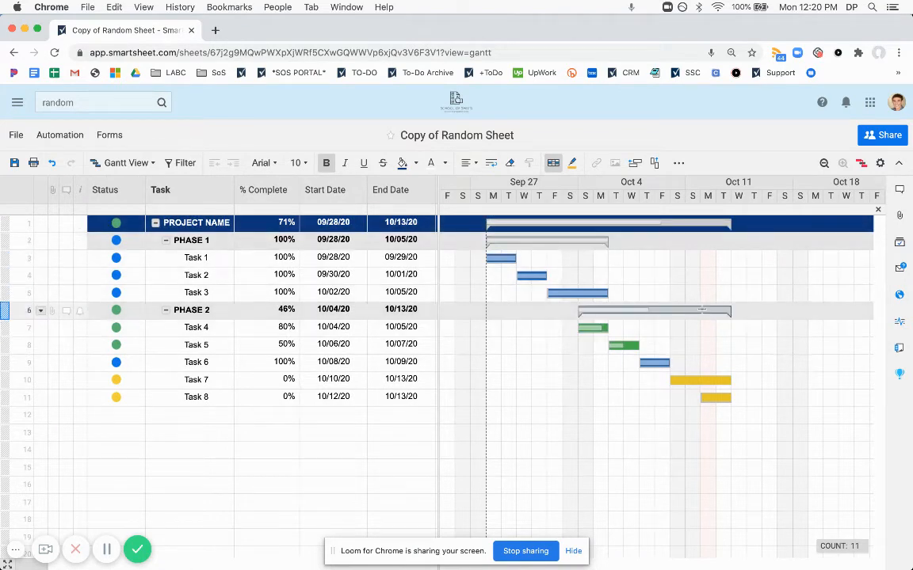
{"action": "scroll", "coordinate": [265, 317], "scroll_direction": "right", "scroll_amount": 3}
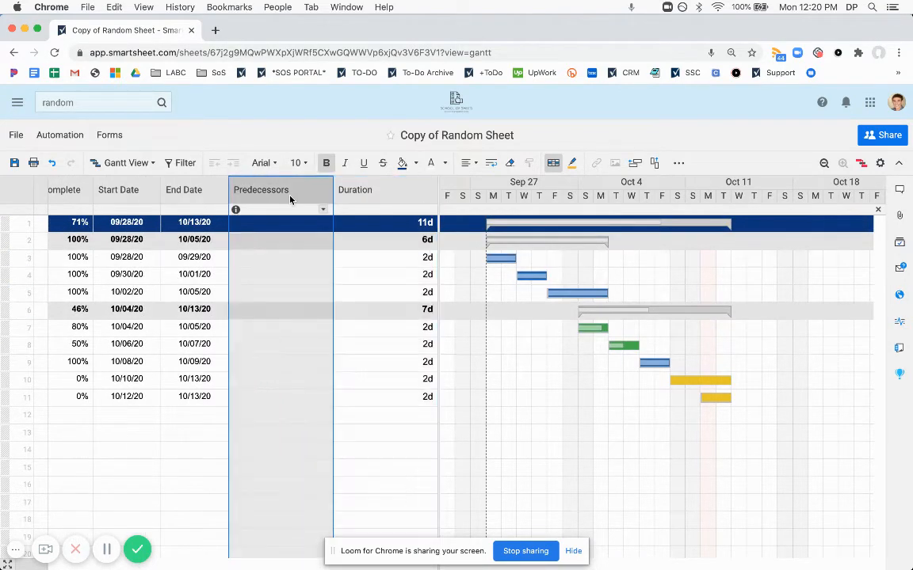
{"action": "left_click_drag", "start_coordinate": [335, 204], "coordinate": [268, 205]}
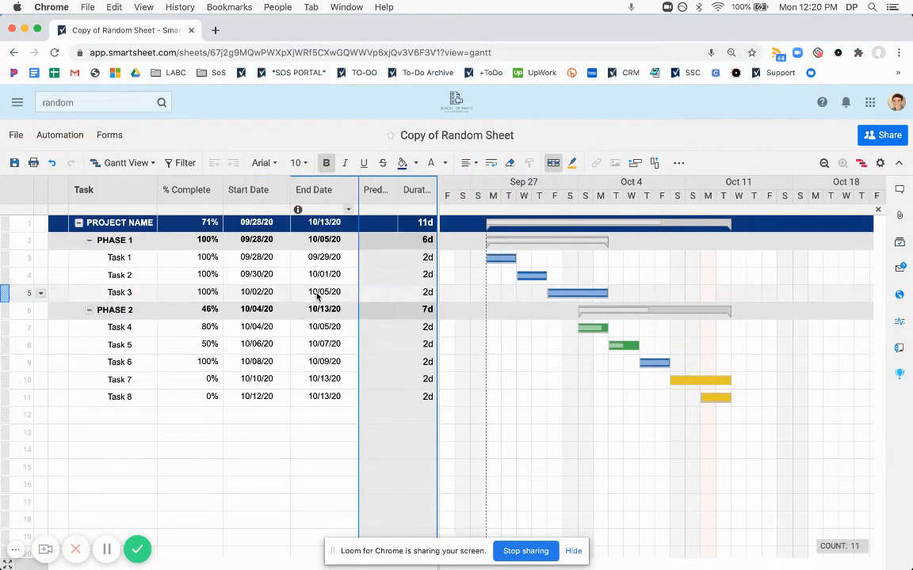
- Move the Duration column between % Complete and Start Date, and hide the Predecessors column
{"action": "left_click", "coordinate": [412, 191]}
{"action": "left_click_drag", "start_coordinate": [412, 190], "coordinate": [238, 198]}
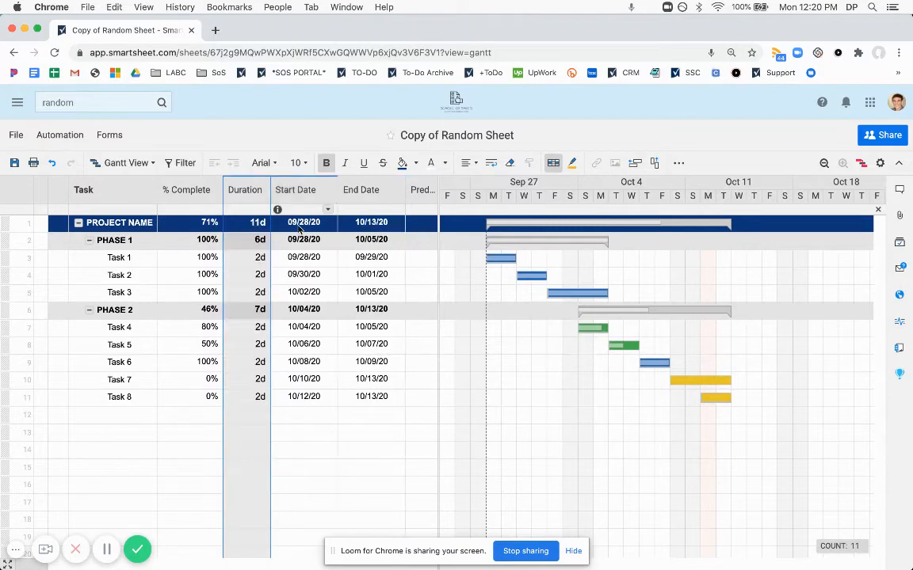
{"action": "left_click", "coordinate": [428, 190]}
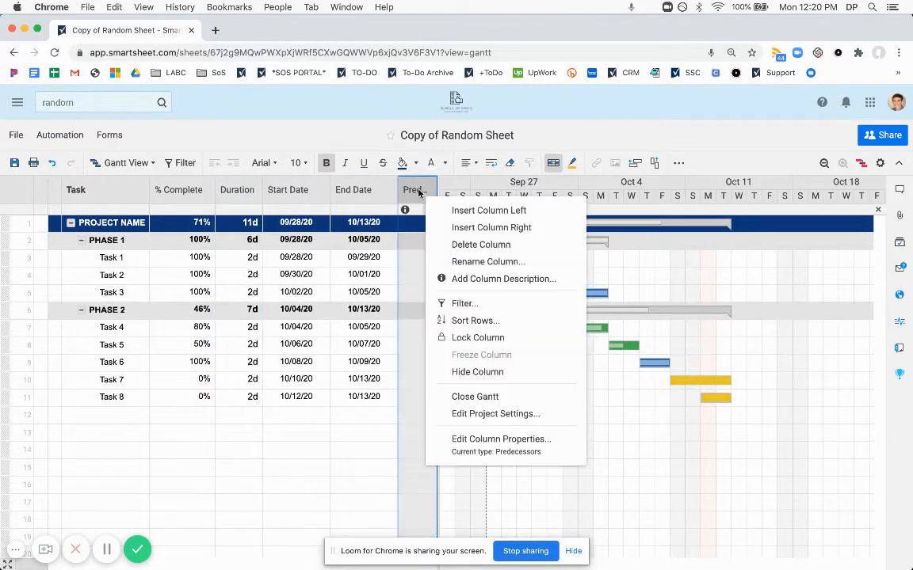
{"action": "left_click", "coordinate": [476, 373]}
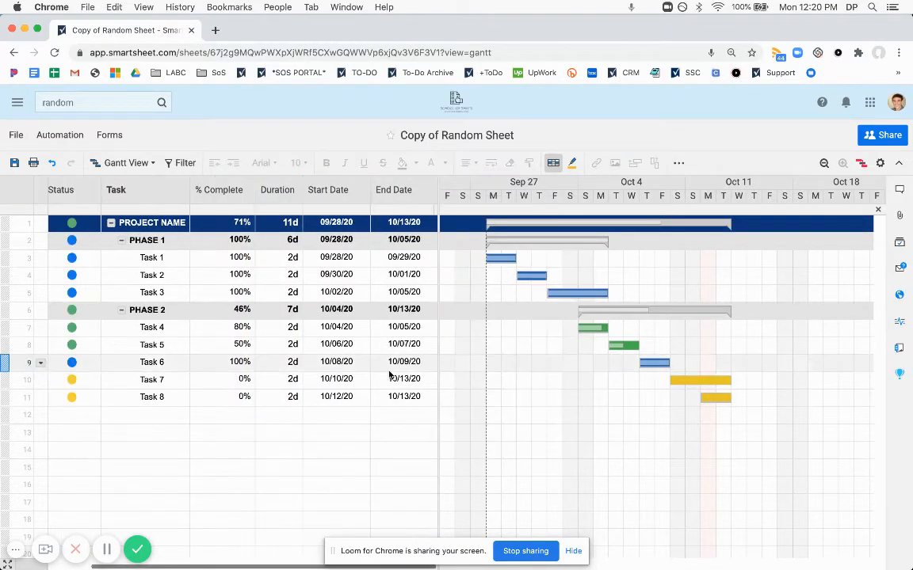
- Try to edit the PHASE 1 row's % Complete cell directly
{"action": "left_click", "coordinate": [238, 223]}
{"action": "left_click", "coordinate": [224, 240]}
{"action": "double_click", "coordinate": [224, 239]}
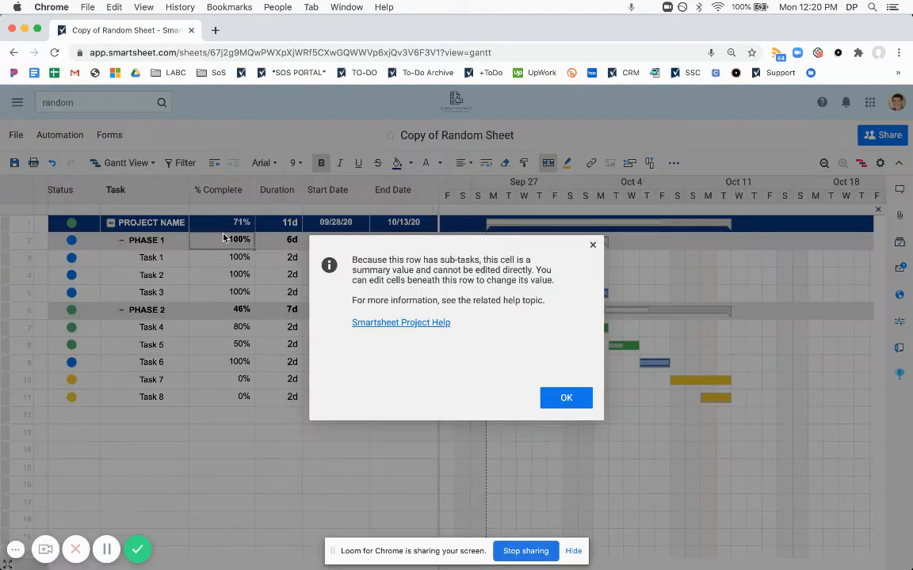
{"action": "left_click", "coordinate": [591, 247]}
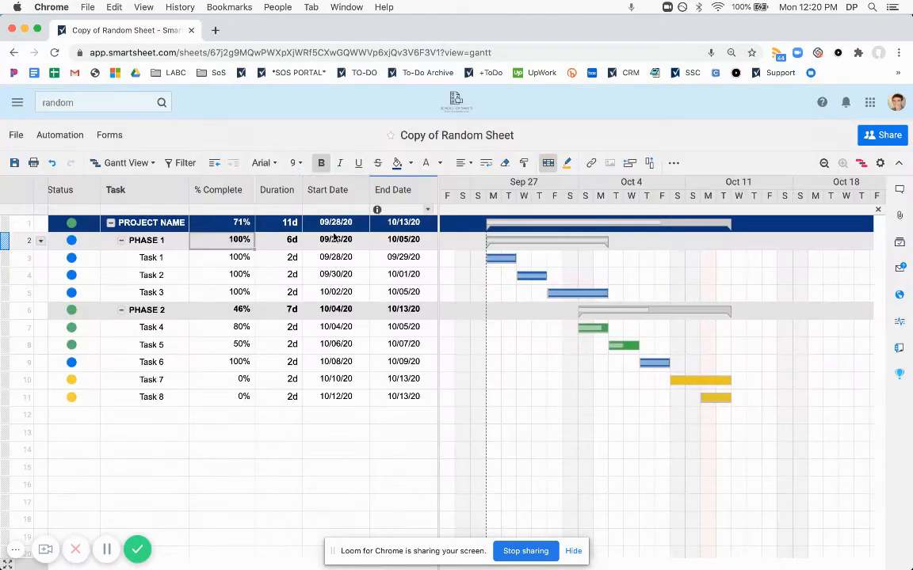
- Inspect the % Complete, Duration and date summary cells of the PROJECT NAME and PHASE 1 rows
{"action": "left_click", "coordinate": [239, 224]}
{"action": "left_click", "coordinate": [290, 226]}
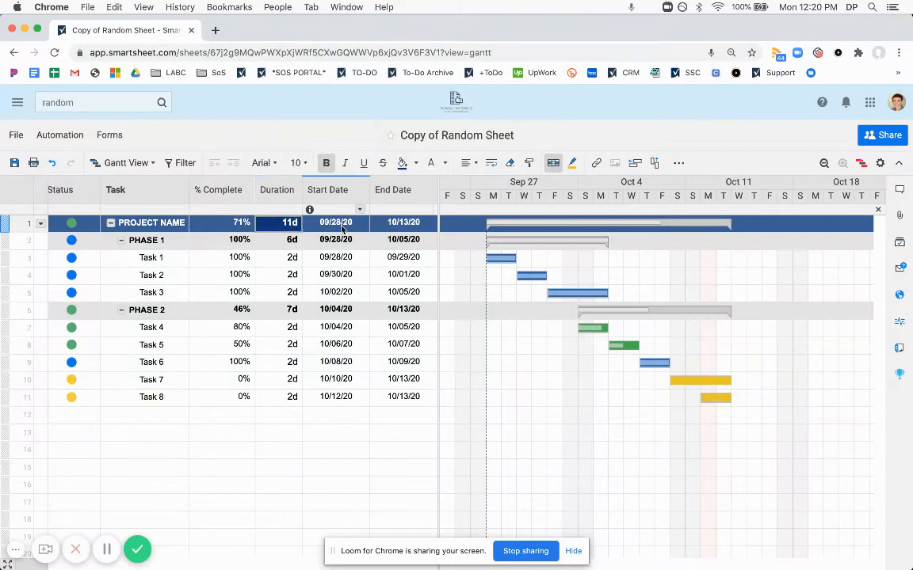
{"action": "left_click", "coordinate": [307, 223]}
{"action": "left_click", "coordinate": [370, 229]}
{"action": "left_click", "coordinate": [336, 239]}
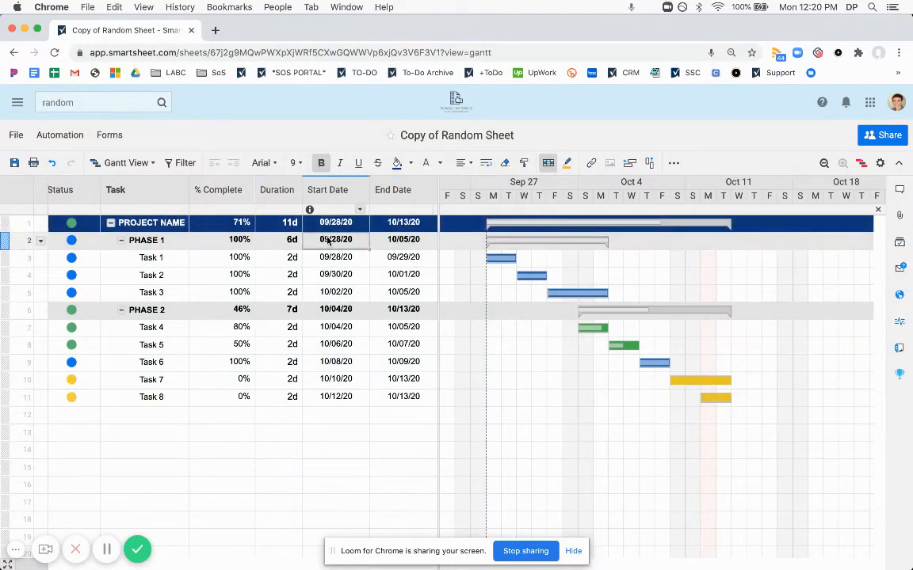
{"action": "left_click", "coordinate": [405, 239]}
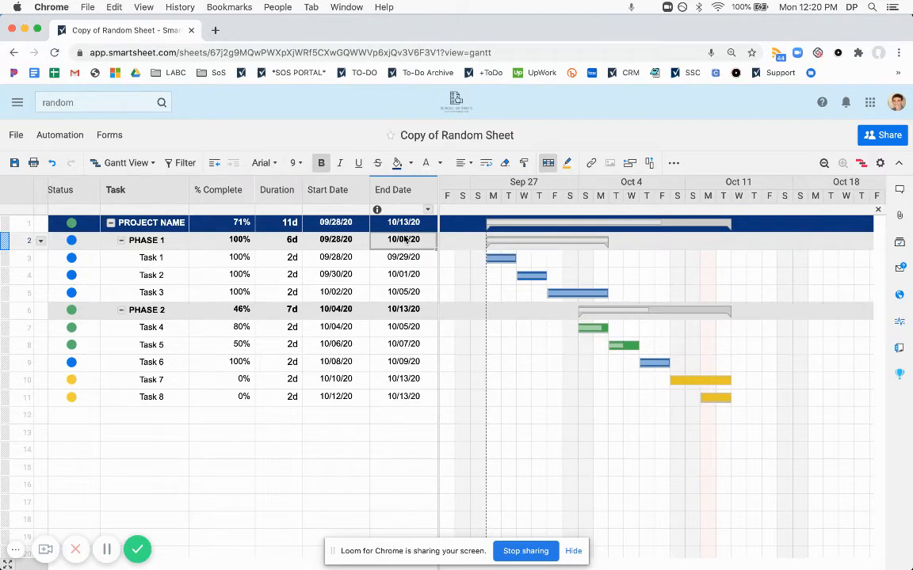
- Set % Complete to 80% for Task 1, 70% for Task 2 and 50% for Task 3
{"action": "left_click", "coordinate": [242, 262]}
{"action": "type", "text": "80"}
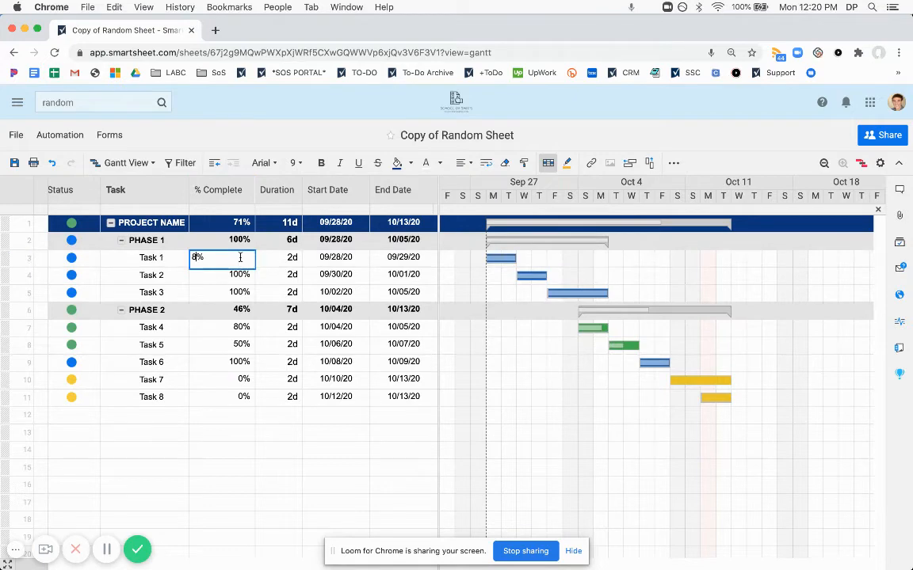
{"action": "key", "text": "Return"}
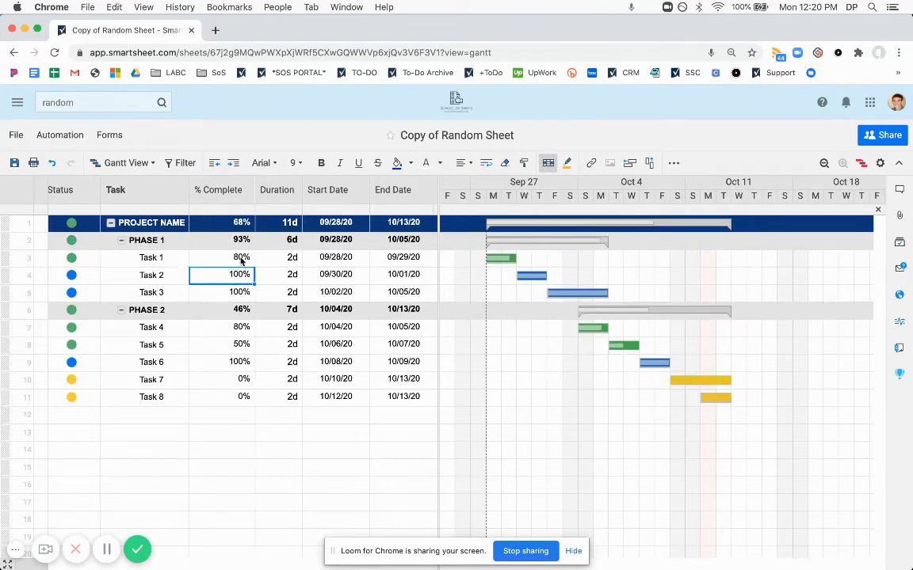
{"action": "type", "text": "70"}
{"action": "key", "text": "Return"}
{"action": "type", "text": "50"}
{"action": "key", "text": "Return"}
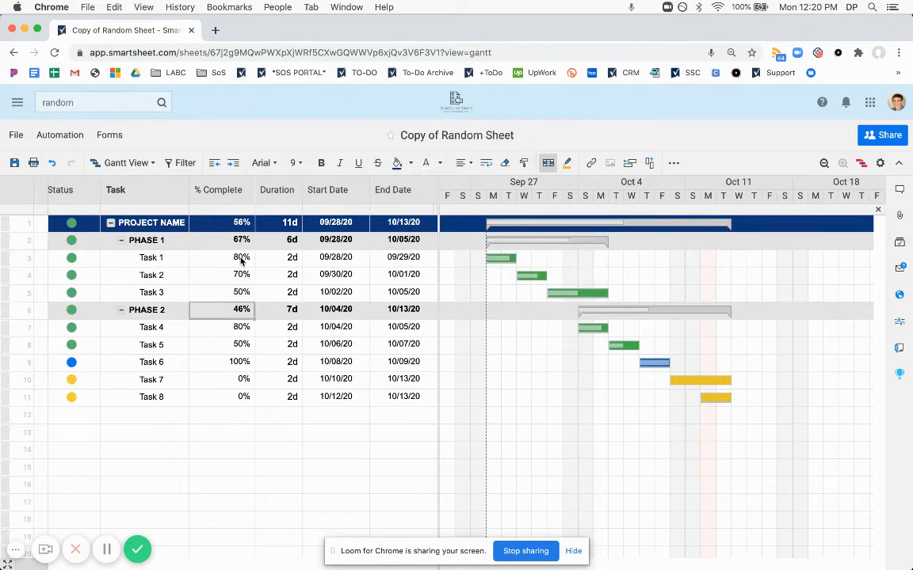
- Set Task 2's Duration to 5 days
{"action": "left_click", "coordinate": [295, 258]}
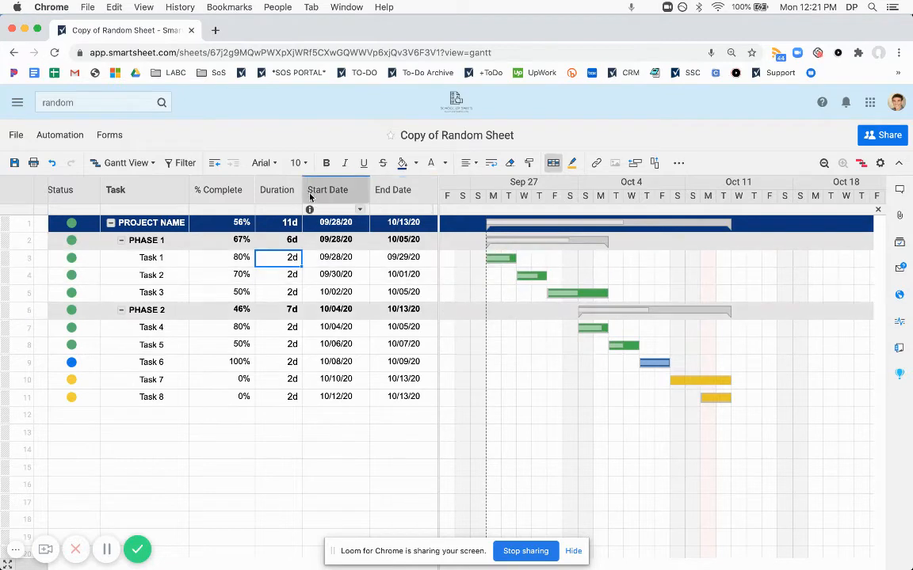
{"action": "left_click", "coordinate": [406, 258]}
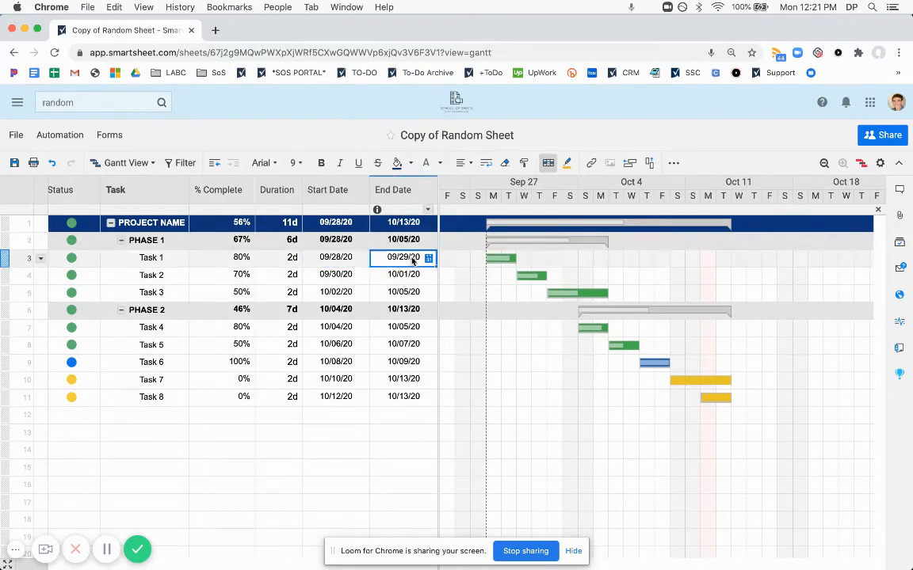
{"action": "left_click", "coordinate": [289, 259]}
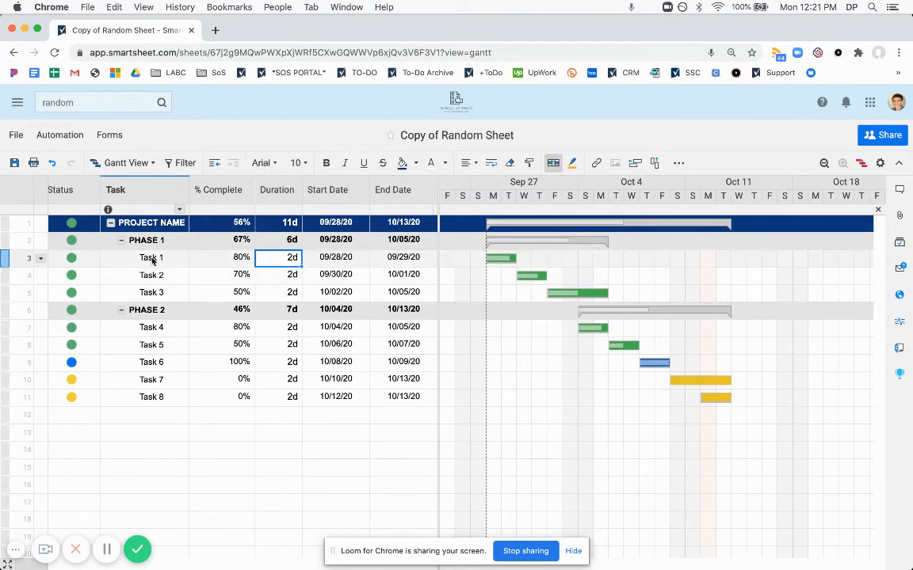
{"action": "left_click", "coordinate": [275, 277]}
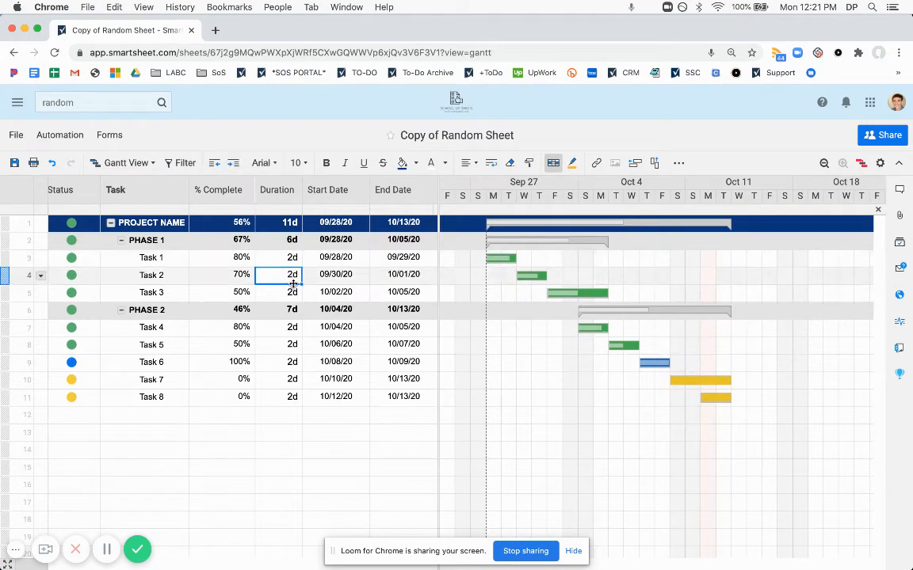
{"action": "type", "text": "5"}
{"action": "key", "text": "Return"}
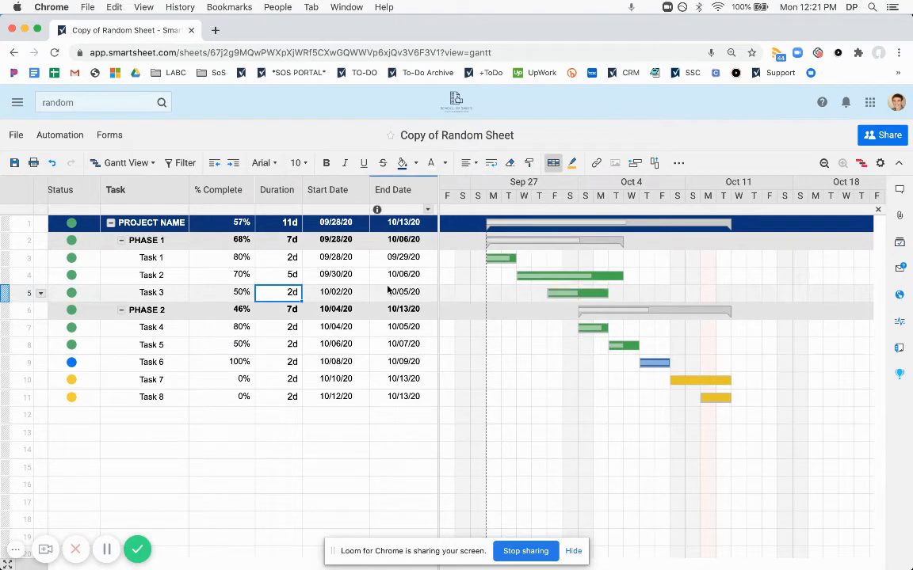
- Set Task 2's Duration to 2 days, and pick 10/05/20 as its End Date
{"action": "left_click", "coordinate": [287, 273]}
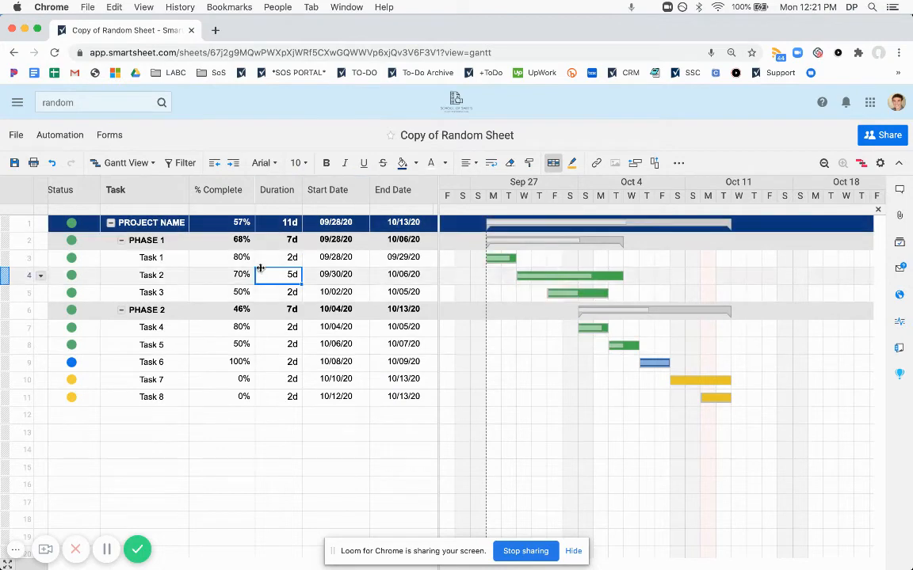
{"action": "type", "text": "2"}
{"action": "key", "text": "Return"}
{"action": "left_click", "coordinate": [396, 274]}
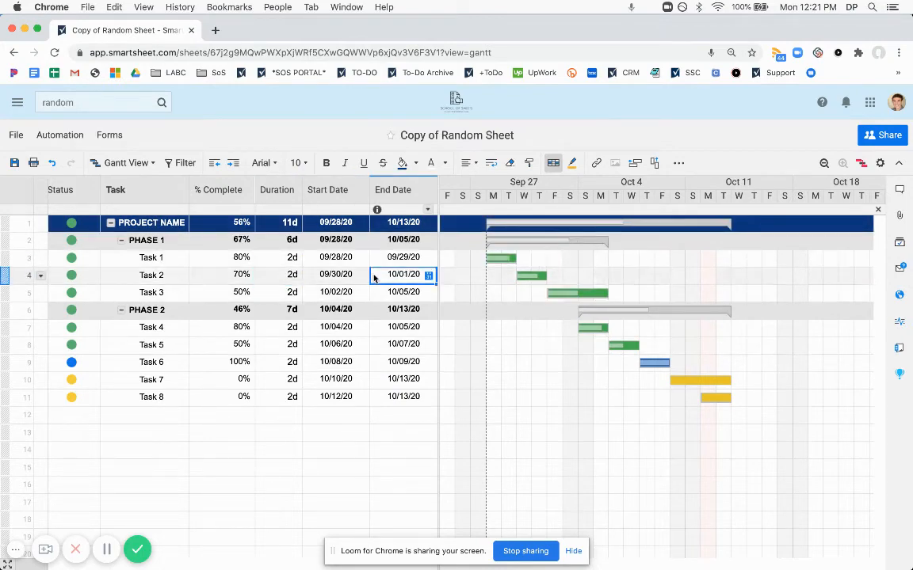
{"action": "left_click", "coordinate": [430, 276]}
{"action": "left_click", "coordinate": [478, 334]}
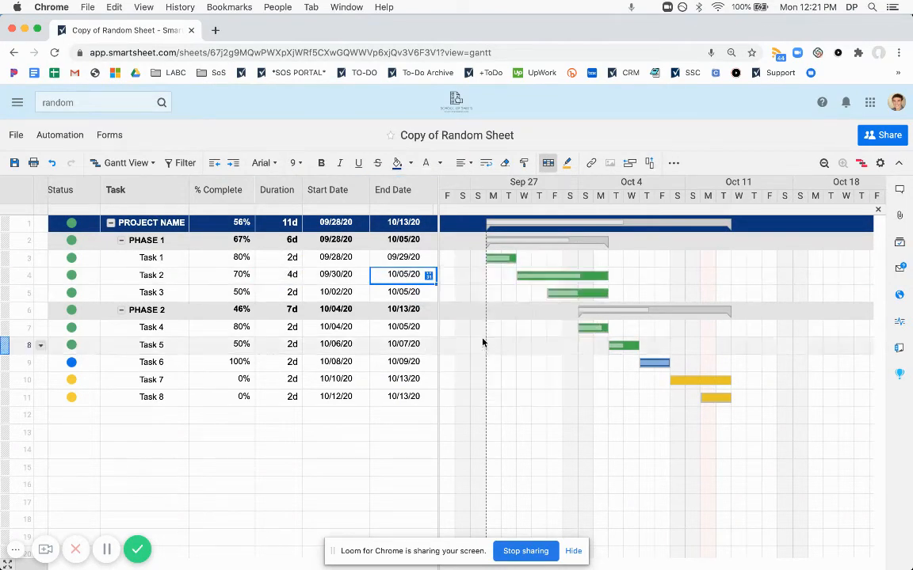
- Set % Complete to 100% for Task 1, Task 2 and Task 3 under PHASE 1
{"action": "left_click", "coordinate": [241, 258]}
{"action": "type", "text": "10%0"}
{"action": "key", "text": "Return"}
{"action": "key", "text": "Return"}
{"action": "type", "text": "100"}
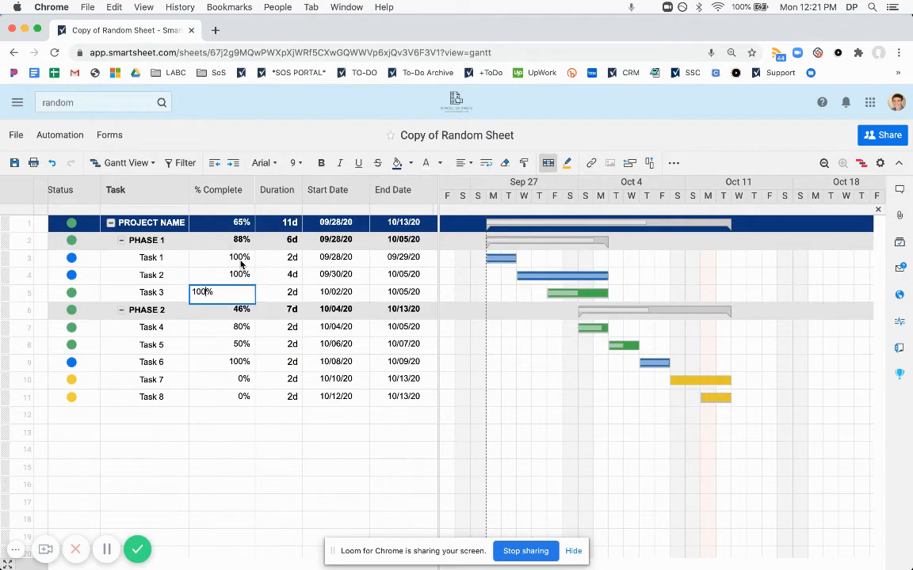
{"action": "key", "text": "Return"}
- Set % Complete to 100% for Task 4 through Task 8 under PHASE 2
{"action": "type", "text": "100"}
{"action": "key", "text": "Return"}
{"action": "type", "text": "100"}
{"action": "key", "text": "Return"}
{"action": "type", "text": "100"}
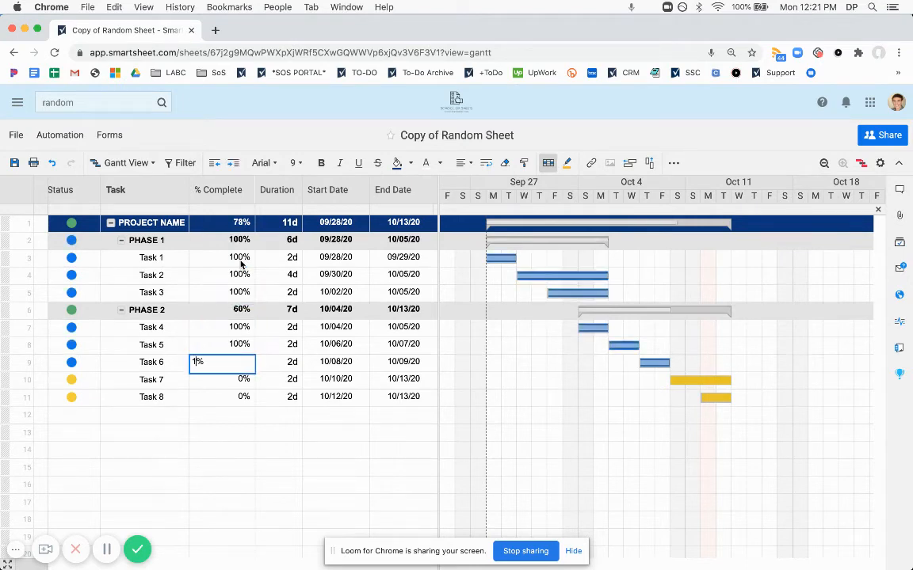
{"action": "key", "text": "Return"}
{"action": "type", "text": "100"}
{"action": "key", "text": "Return"}
{"action": "left_click", "coordinate": [240, 226]}
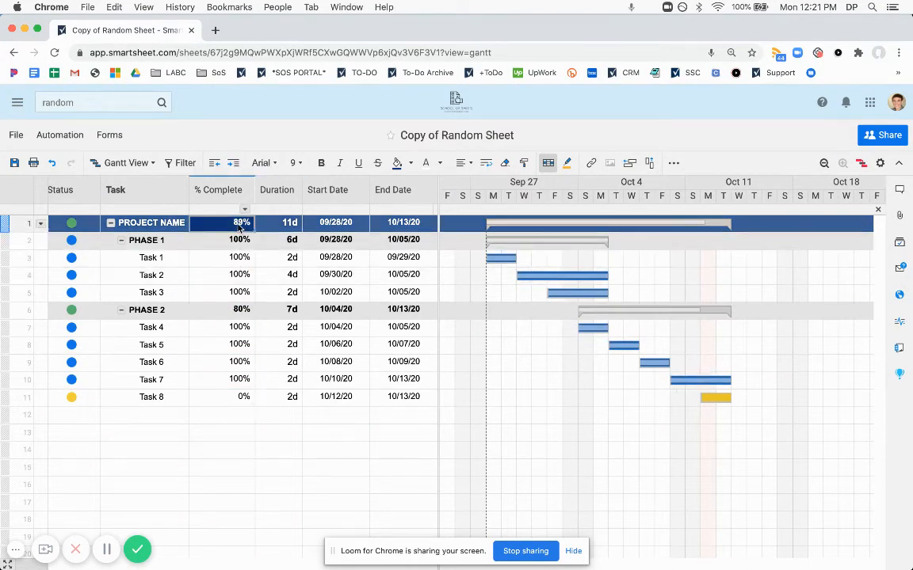
{"action": "left_click", "coordinate": [237, 402]}
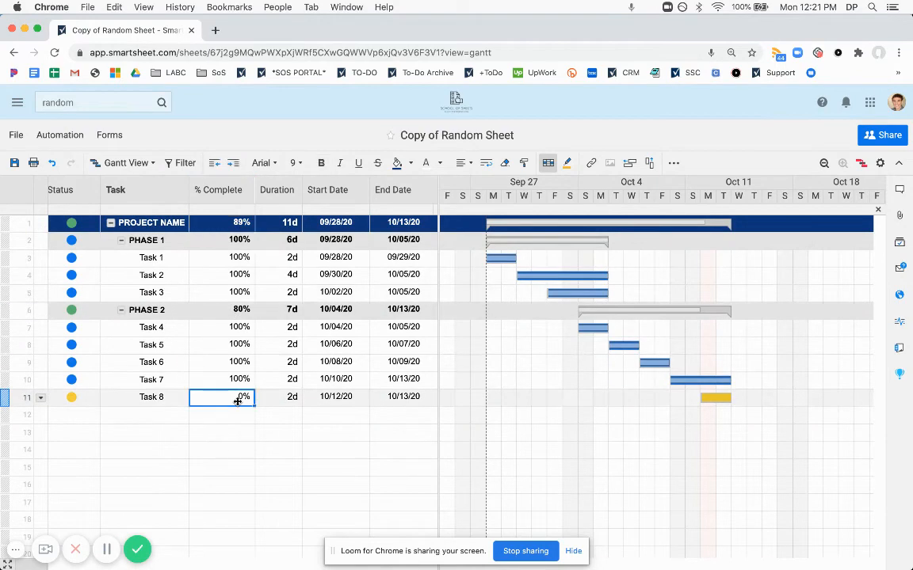
{"action": "type", "text": "100"}
{"action": "key", "text": "Return"}
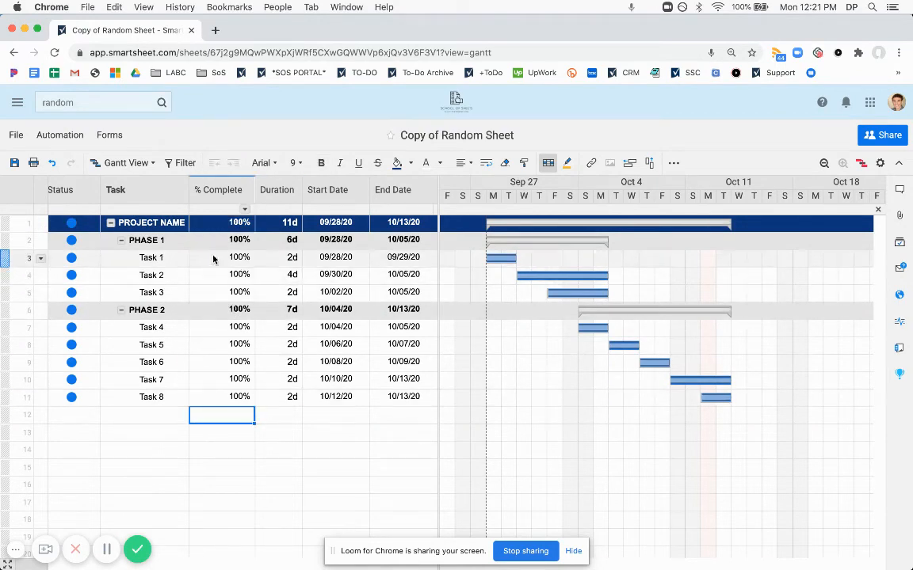
- Save the changes to the sheet
{"action": "scroll", "coordinate": [310, 258], "scroll_direction": "left", "scroll_amount": 1}
{"action": "scroll", "coordinate": [311, 258], "scroll_direction": "right", "scroll_amount": 1}
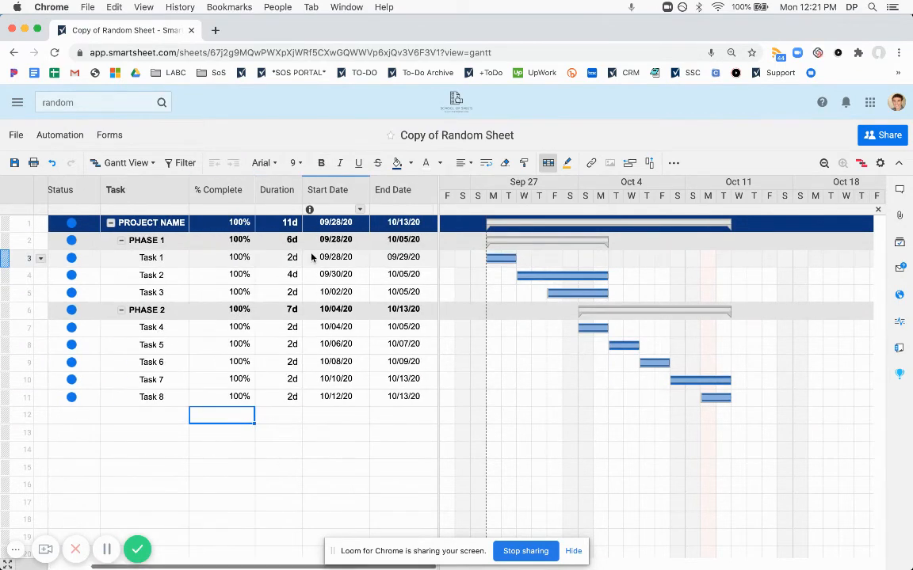
{"action": "left_click", "coordinate": [14, 162]}
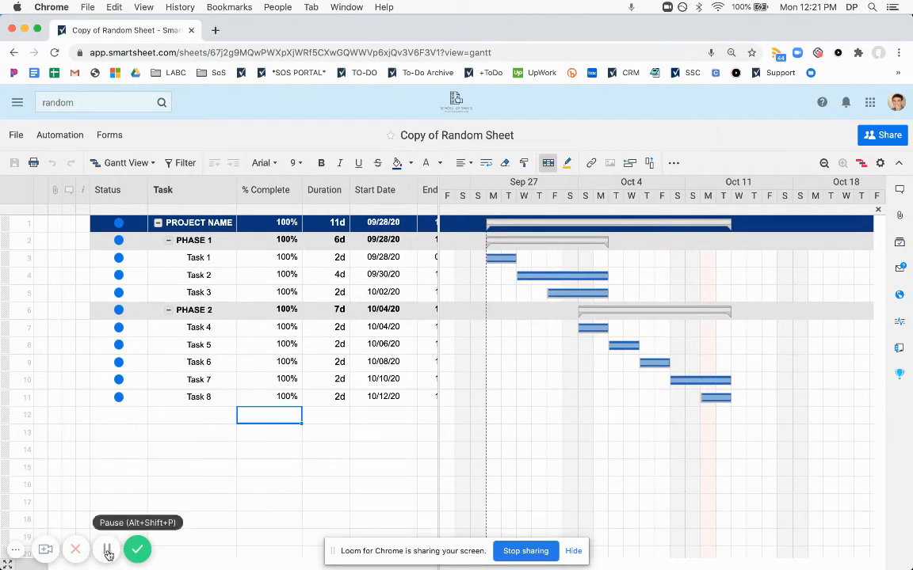
{"action": "left_click", "coordinate": [108, 552]}
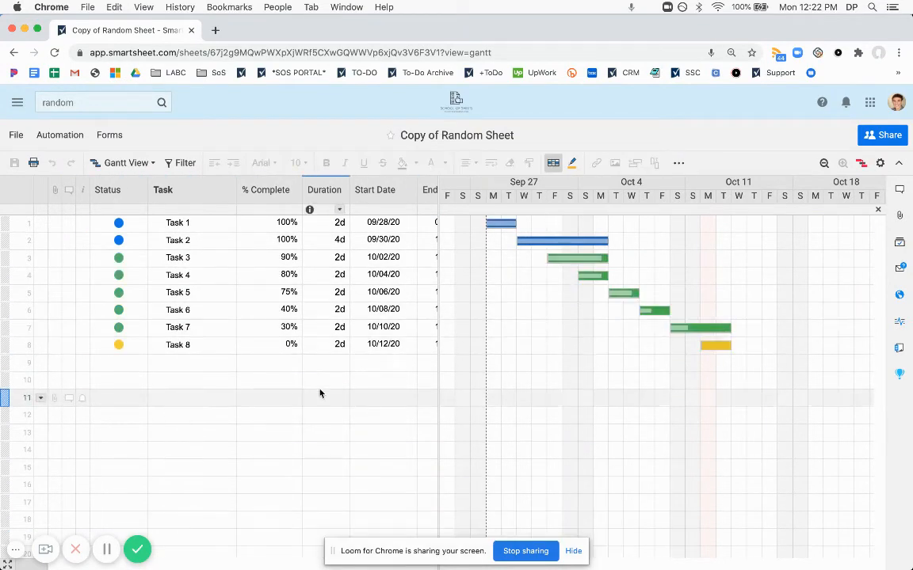
- In the project settings, choose % Complete as the % Complete column and disable dependencies
{"action": "scroll", "coordinate": [320, 394], "scroll_direction": "right", "scroll_amount": 3}
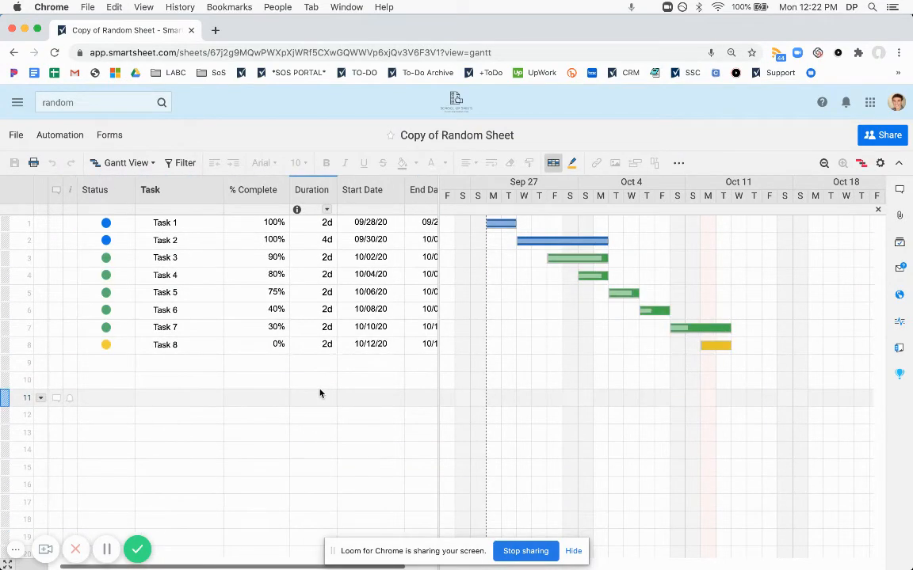
{"action": "right_click", "coordinate": [331, 192]}
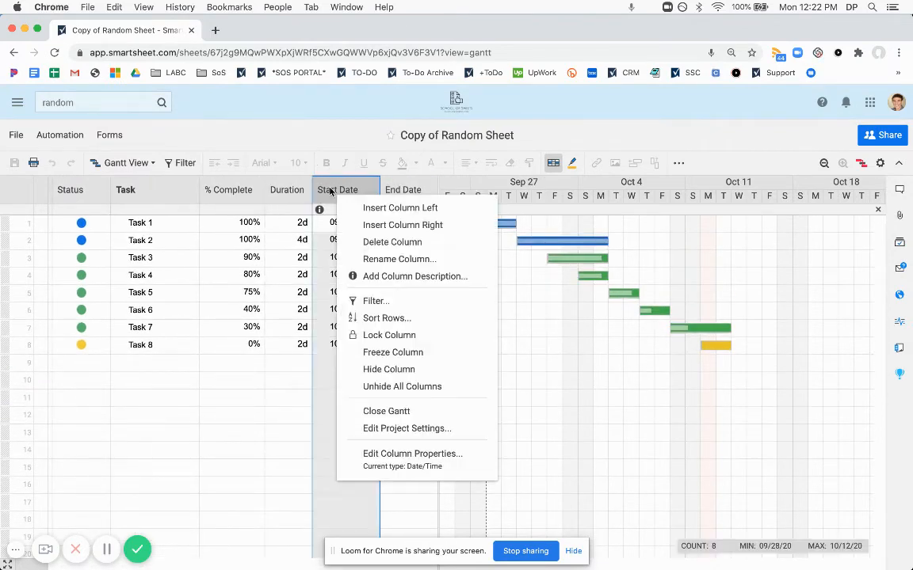
{"action": "left_click", "coordinate": [434, 429]}
{"action": "left_click", "coordinate": [522, 265]}
{"action": "left_click", "coordinate": [511, 280]}
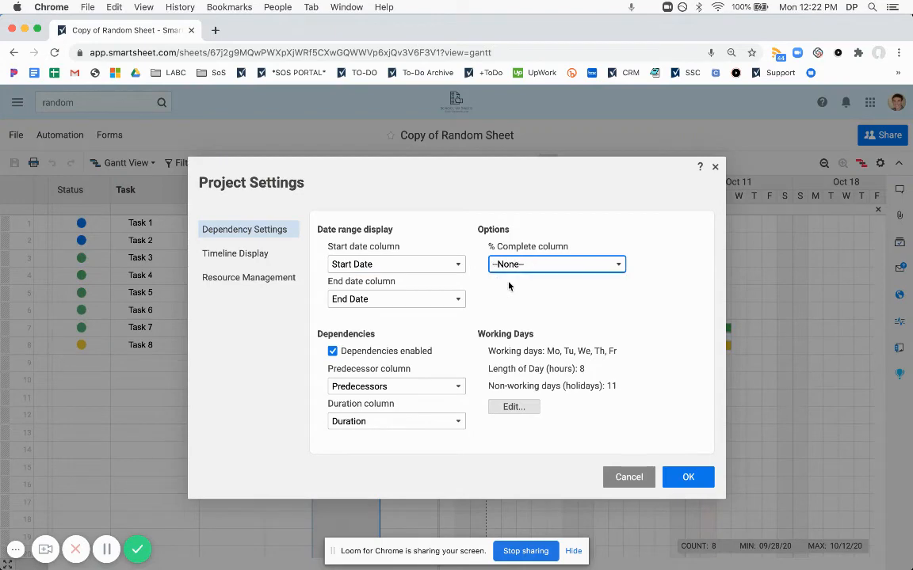
{"action": "left_click", "coordinate": [529, 266]}
{"action": "left_click", "coordinate": [523, 293]}
{"action": "left_click", "coordinate": [332, 351]}
{"action": "left_click", "coordinate": [688, 477]}
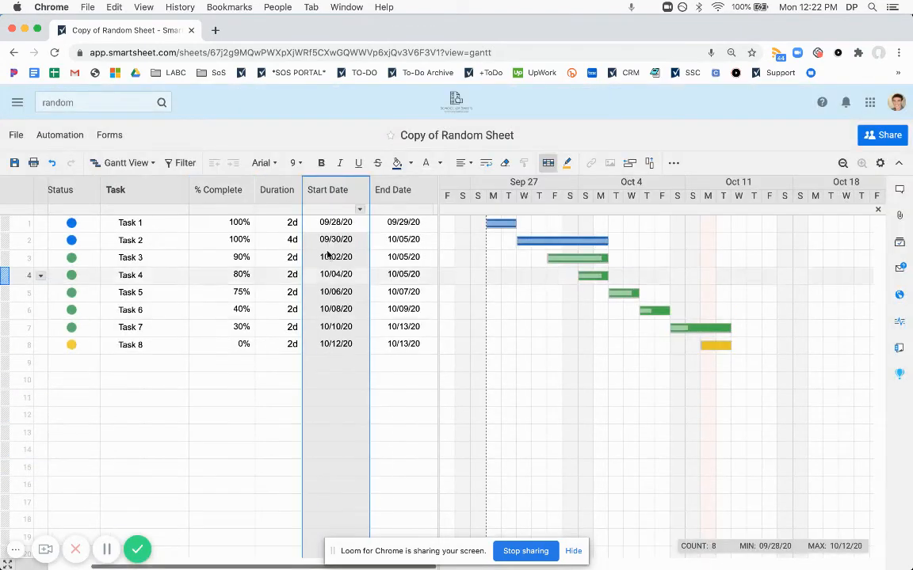
- Delete the Duration column and save the sheet
{"action": "left_click", "coordinate": [295, 191]}
{"action": "left_click", "coordinate": [314, 246]}
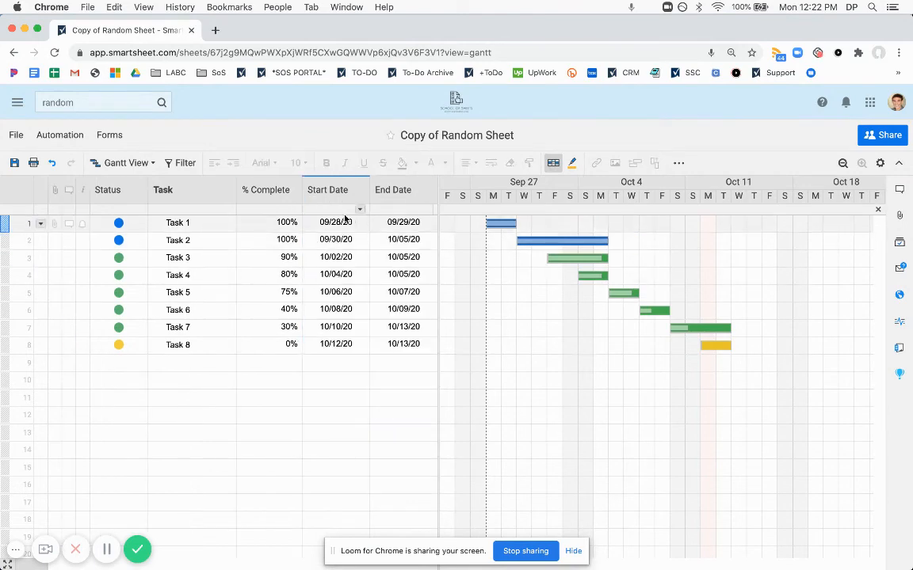
{"action": "left_click", "coordinate": [14, 162]}
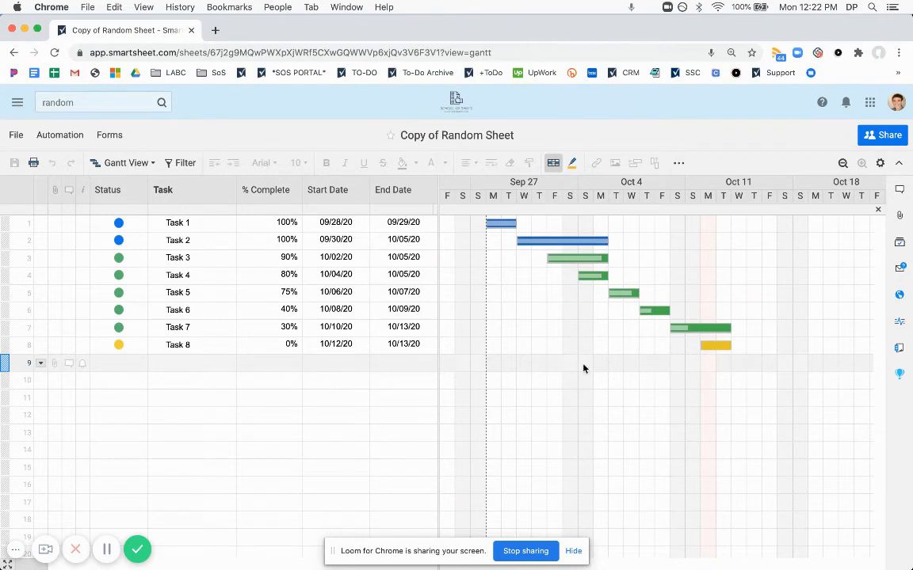
- Add a Text/Number sheet summary field named Overall % Complete
{"action": "left_click", "coordinate": [896, 351]}
{"action": "left_click", "coordinate": [737, 460]}
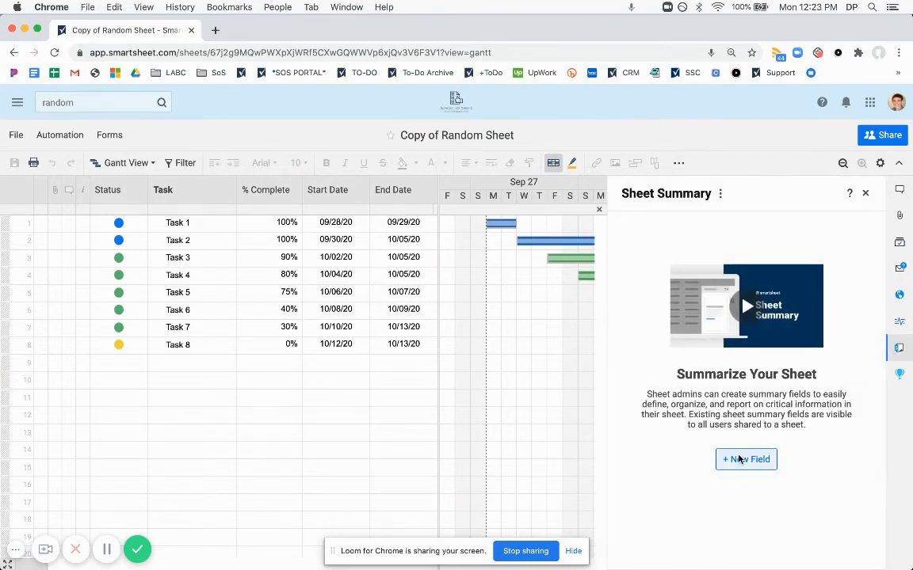
{"action": "type", "text": "% Complete"}
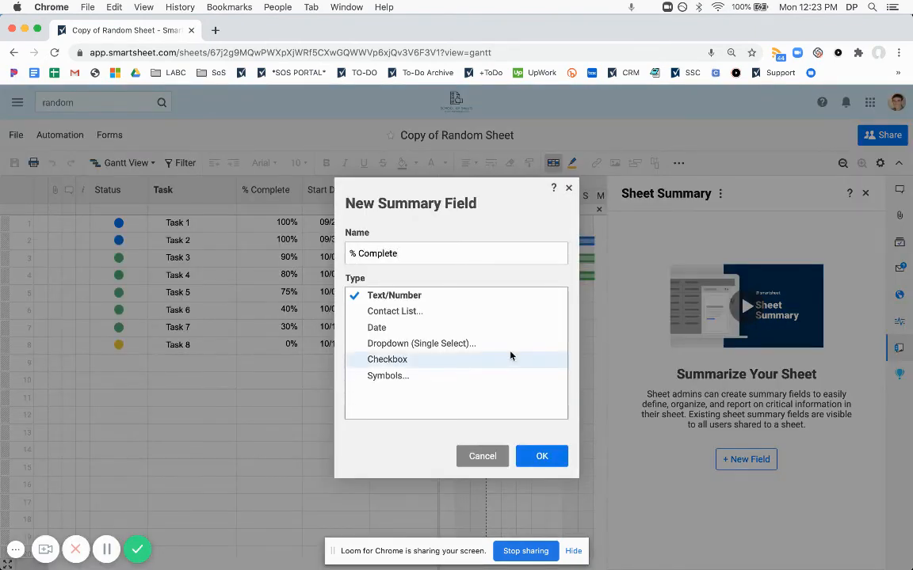
{"action": "key", "text": "super+Left"}
{"action": "type", "text": "Project"}
{"action": "double_click", "coordinate": [369, 260]}
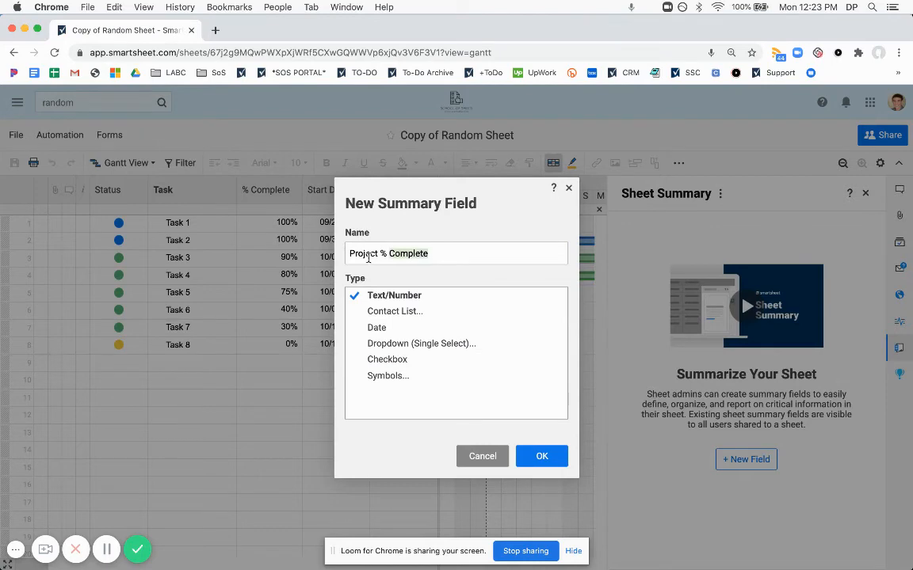
{"action": "type", "text": "Overall"}
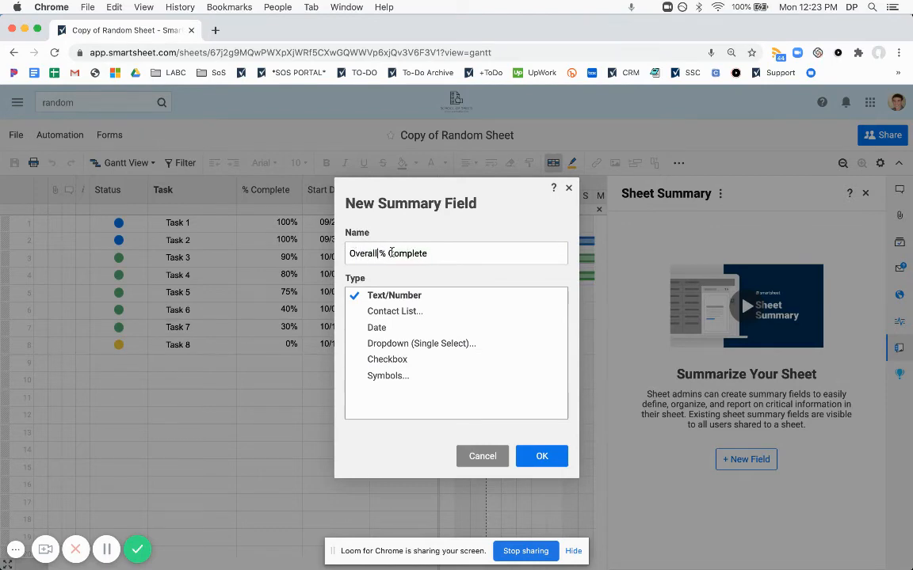
{"action": "left_click", "coordinate": [539, 455]}
- Enter an AVG formula over the whole column, [% Complete]:[% Complete], in the Overall % Complete summary field
{"action": "left_click", "coordinate": [712, 254]}
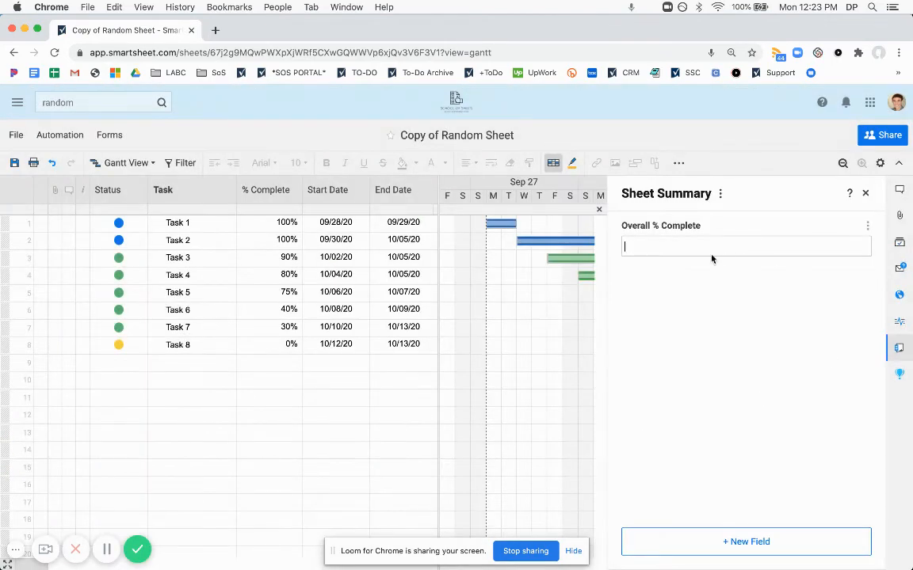
{"action": "type", "text": "=avg"}
{"action": "left_click", "coordinate": [711, 259]}
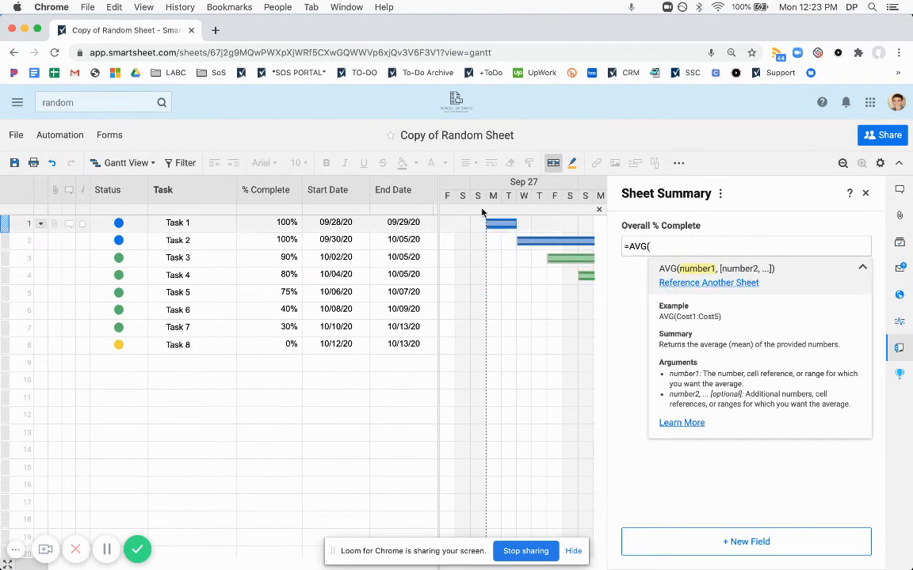
{"action": "left_click", "coordinate": [281, 222]}
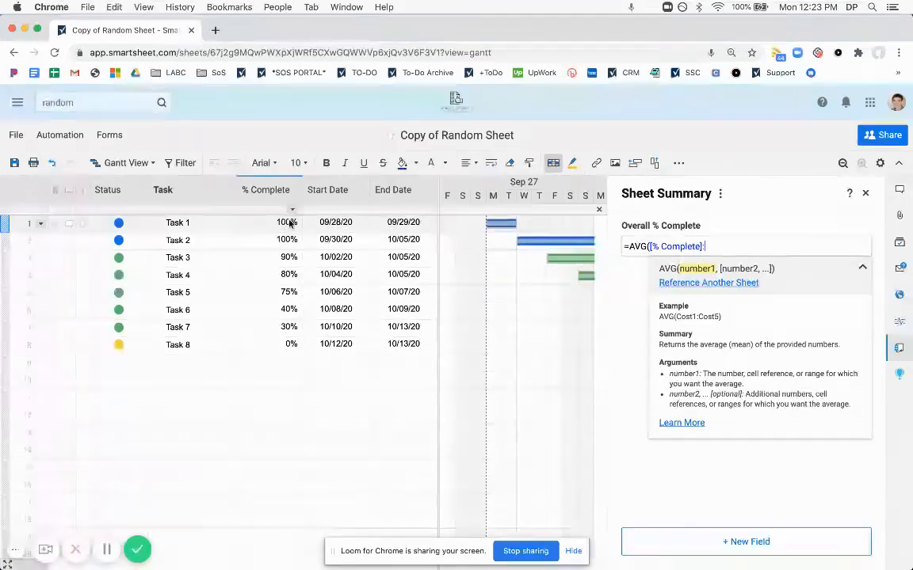
{"action": "left_click", "coordinate": [289, 244], "text": "shift"}
{"action": "left_click", "coordinate": [266, 190]}
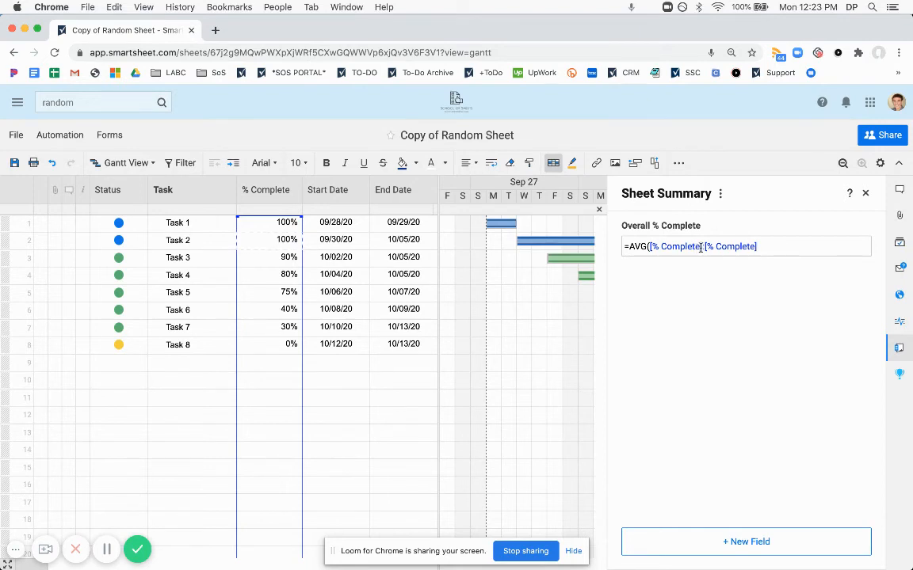
- Try limiting the AVG range to specific rows with row numbers 3 and 10, and remove the row numbers
{"action": "type", "text": "3"}
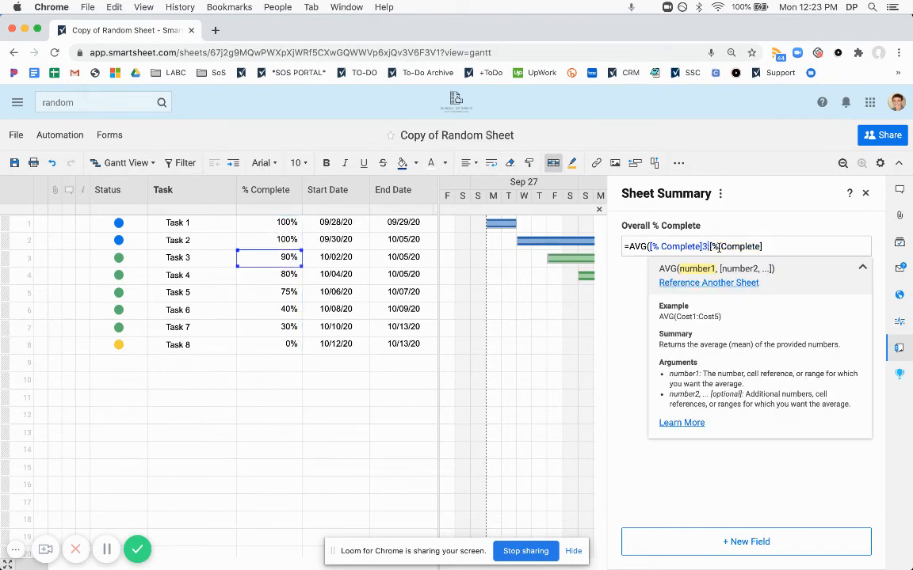
{"action": "left_click", "coordinate": [767, 246]}
{"action": "type", "text": "4"}
{"action": "key", "text": "BackSpace"}
{"action": "type", "text": "10"}
{"action": "key", "text": "BackSpace"}
{"action": "key", "text": "BackSpace"}
- Confirm the average formula and format the Overall % Complete summary field as a percentage
{"action": "key", "text": "Return"}
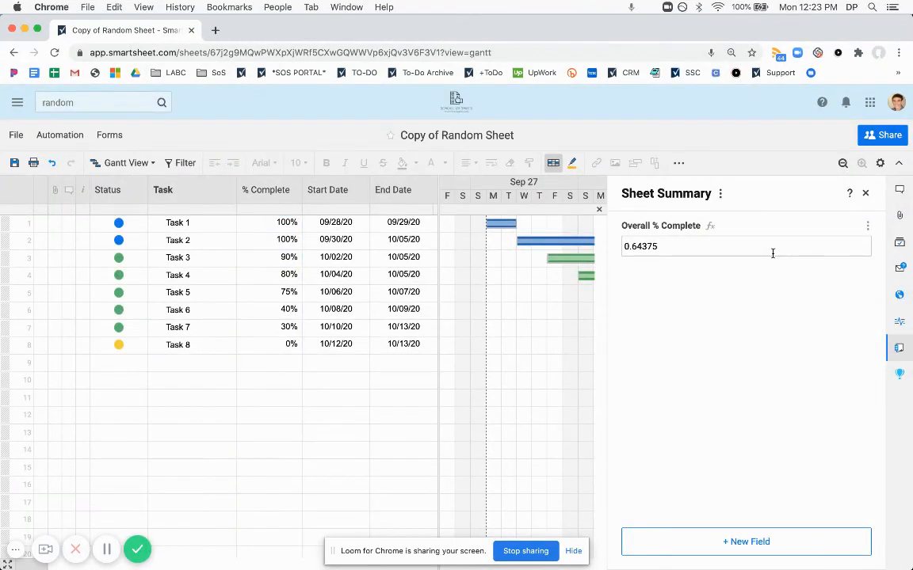
{"action": "left_click", "coordinate": [867, 226]}
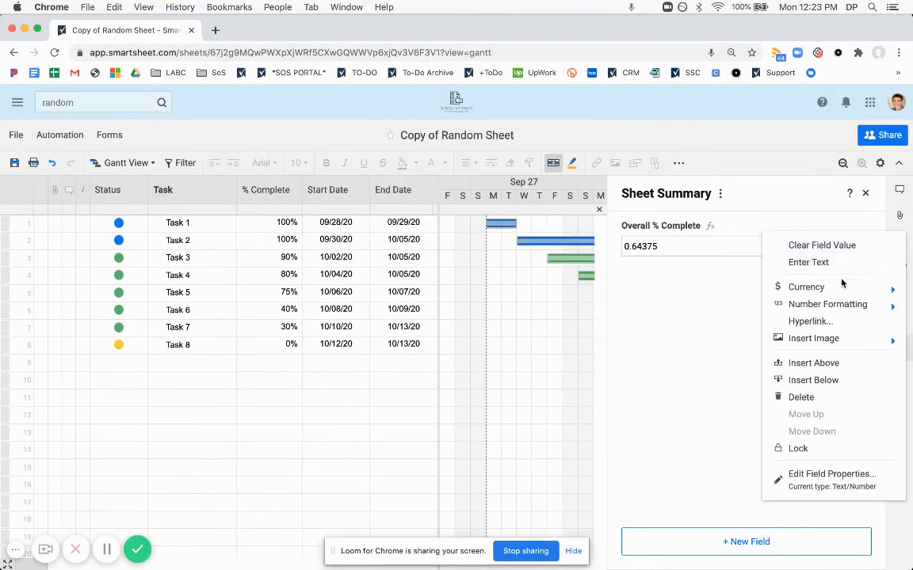
{"action": "mouse_move", "coordinate": [834, 306]}
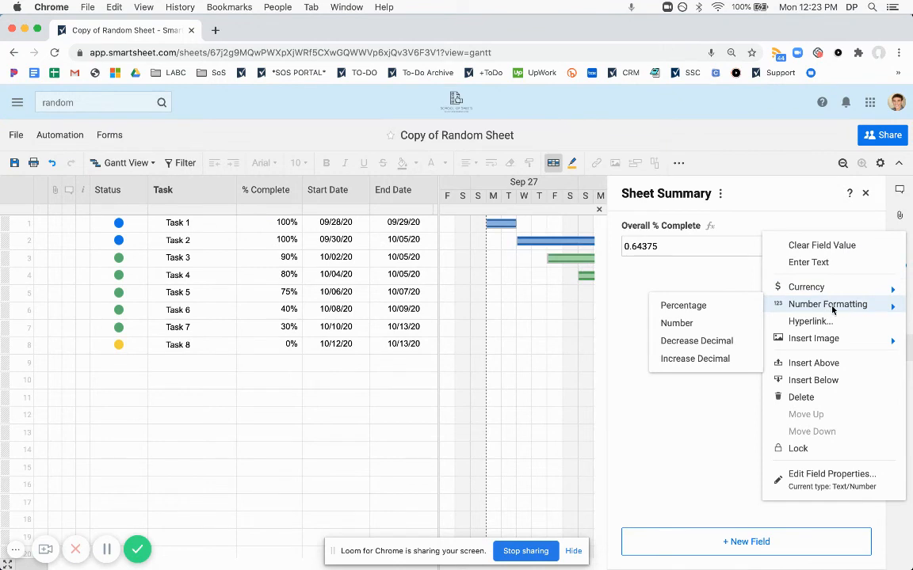
{"action": "left_click", "coordinate": [681, 302]}
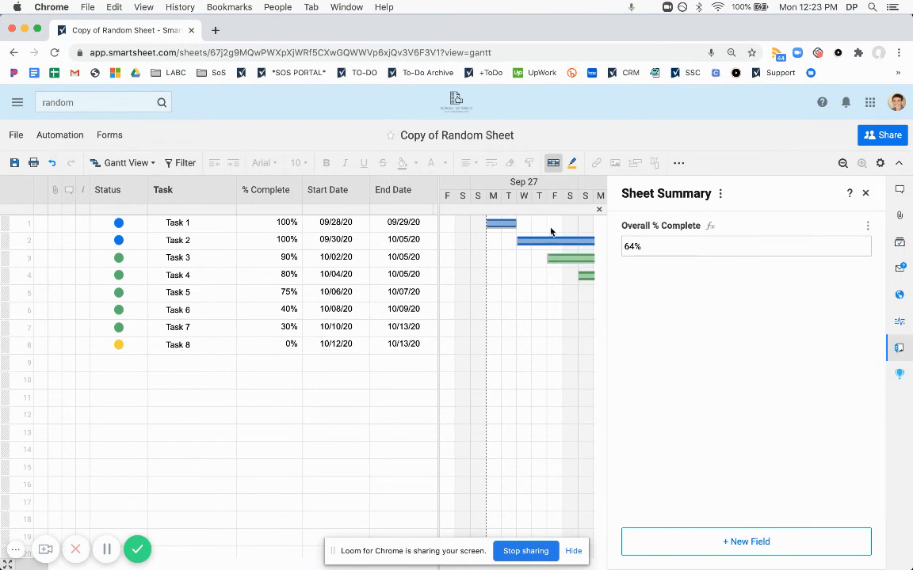
- Set % Complete to 100% for Task 3 and Task 4
{"action": "left_click", "coordinate": [279, 266]}
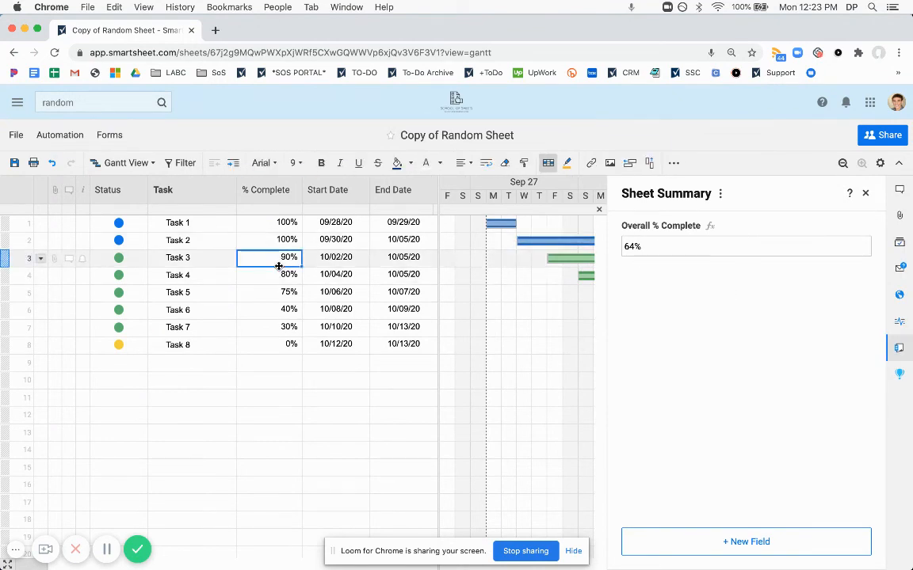
{"action": "type", "text": "100"}
{"action": "key", "text": "Return"}
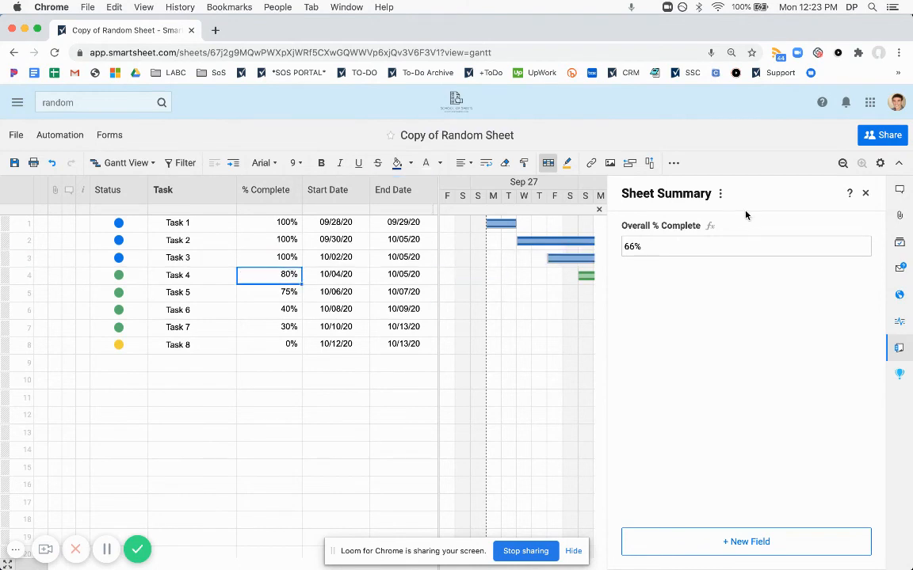
{"action": "type", "text": "100"}
{"action": "key", "text": "Return"}
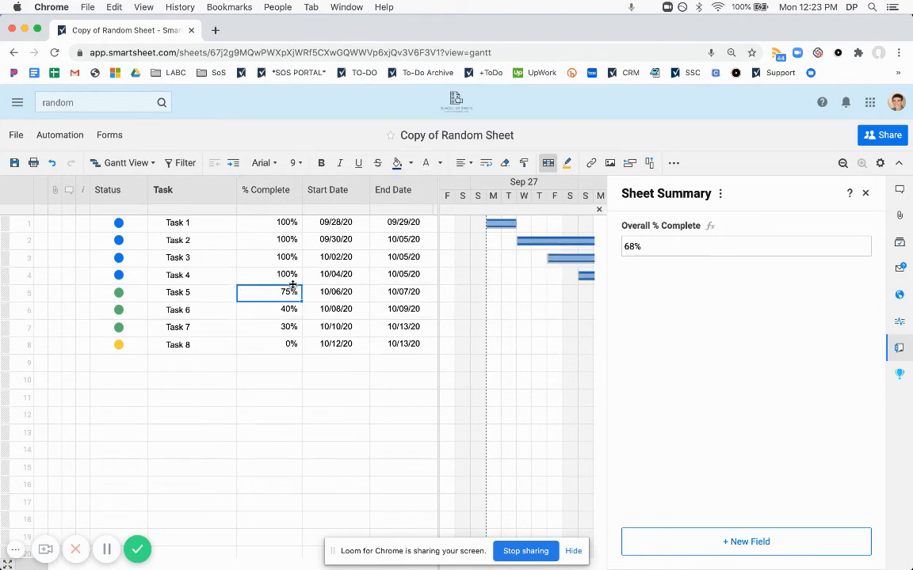
- Set % Complete to 90% for Task 5 and to 100% for Tasks 6, 7 and 8
{"action": "type", "text": "90"}
{"action": "key", "text": "Return"}
{"action": "type", "text": "100"}
{"action": "key", "text": "Return"}
{"action": "type", "text": "100"}
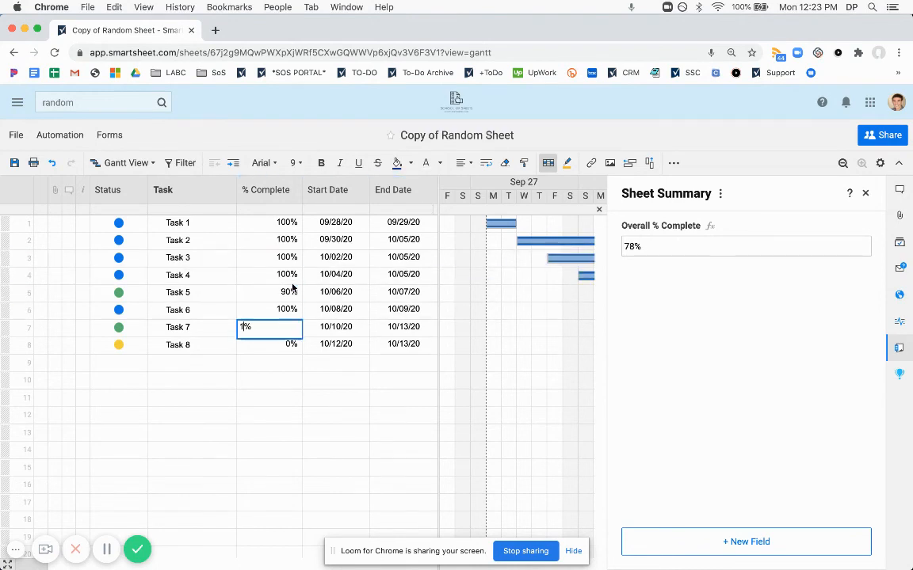
{"action": "key", "text": "Return"}
{"action": "type", "text": "100"}
{"action": "key", "text": "Return"}
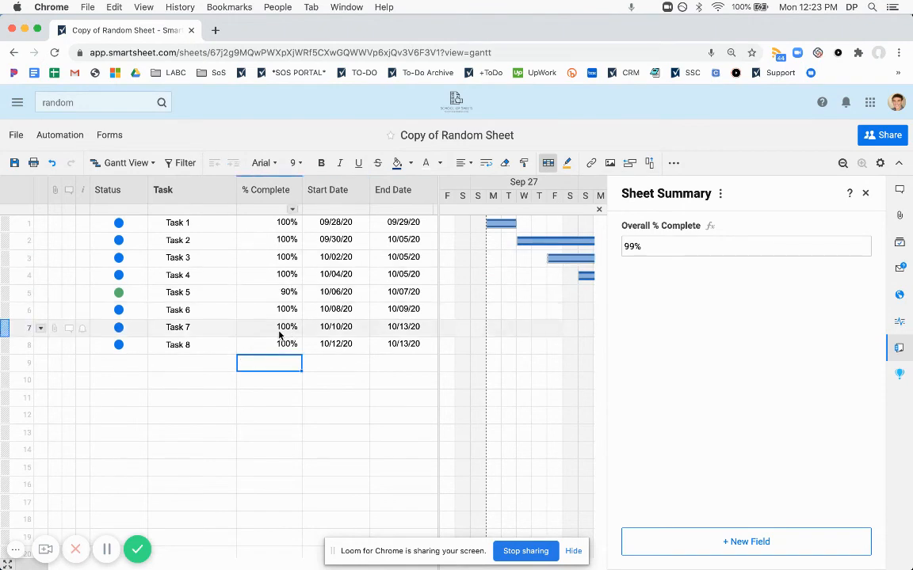
- Set Task 5's % Complete to 100%
{"action": "left_click", "coordinate": [304, 288]}
{"action": "left_click", "coordinate": [300, 291]}
{"action": "type", "text": "100"}
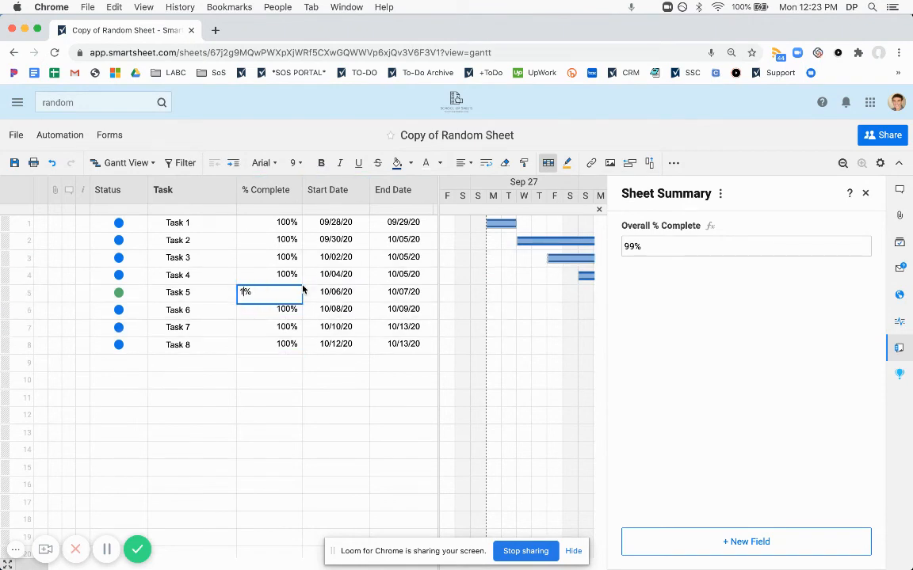
{"action": "key", "text": "Return"}
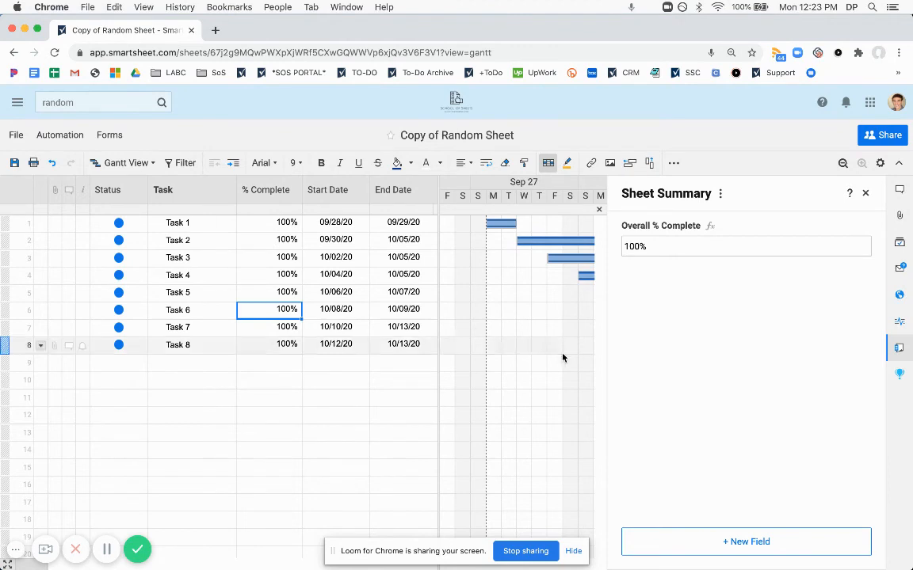
{"action": "scroll", "coordinate": [563, 358], "scroll_direction": "right", "scroll_amount": 10}
{"action": "scroll", "coordinate": [563, 358], "scroll_direction": "left", "scroll_amount": 10}
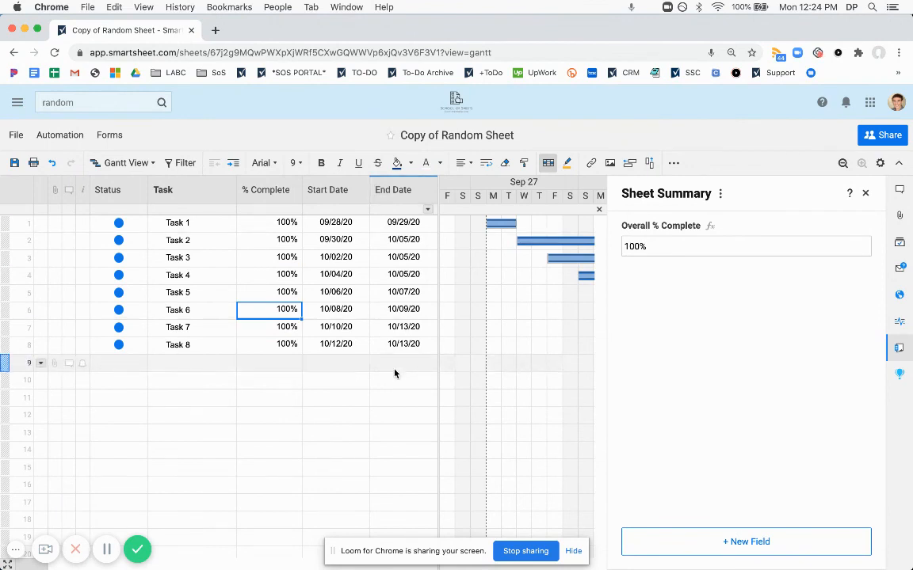
{"action": "scroll", "coordinate": [482, 362], "scroll_direction": "right", "scroll_amount": 5}
{"action": "scroll", "coordinate": [482, 362], "scroll_direction": "left", "scroll_amount": 5}
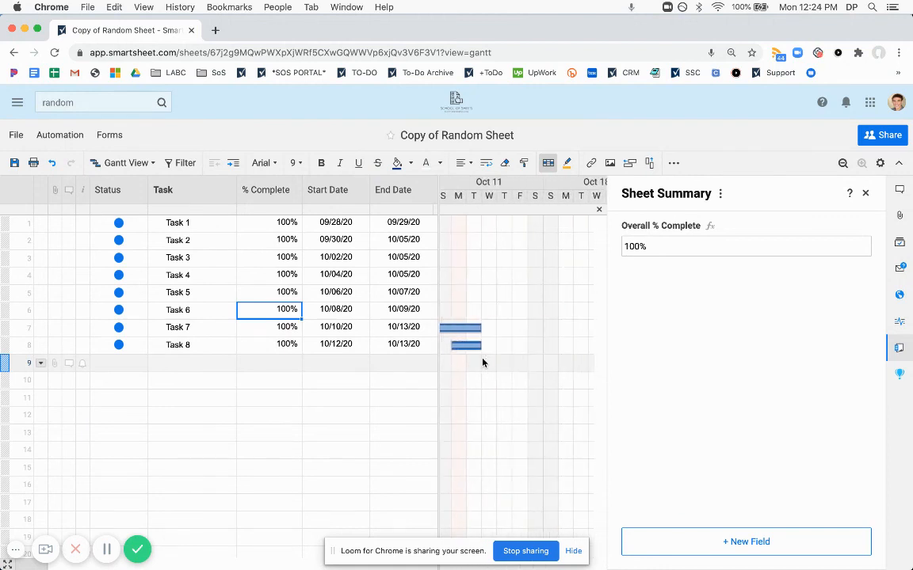